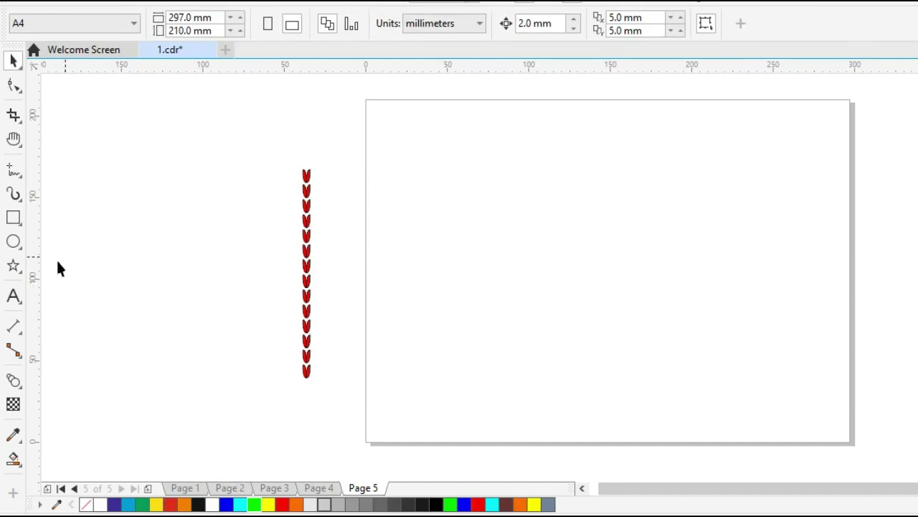
- Draw a five-pointed star about 219 by 208 mm and centre it on the page
left_click(13, 267)
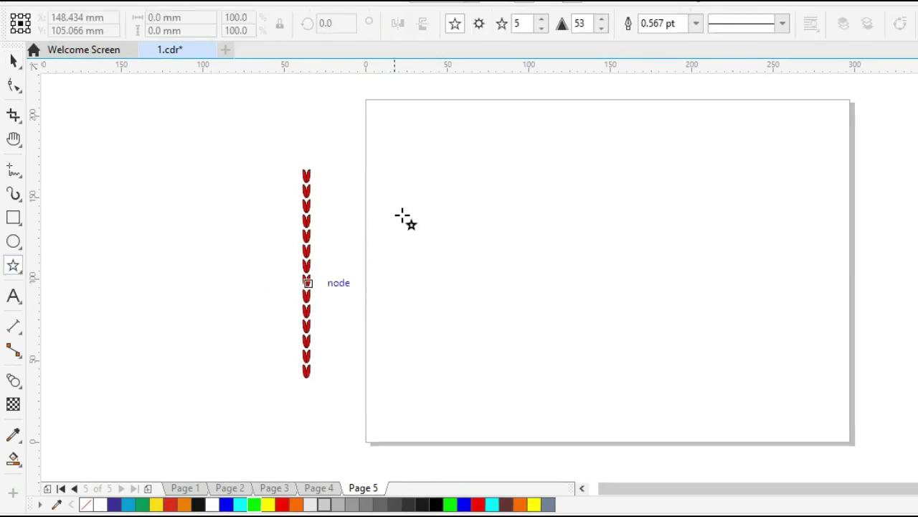
left_click_drag(415, 101, 782, 400)
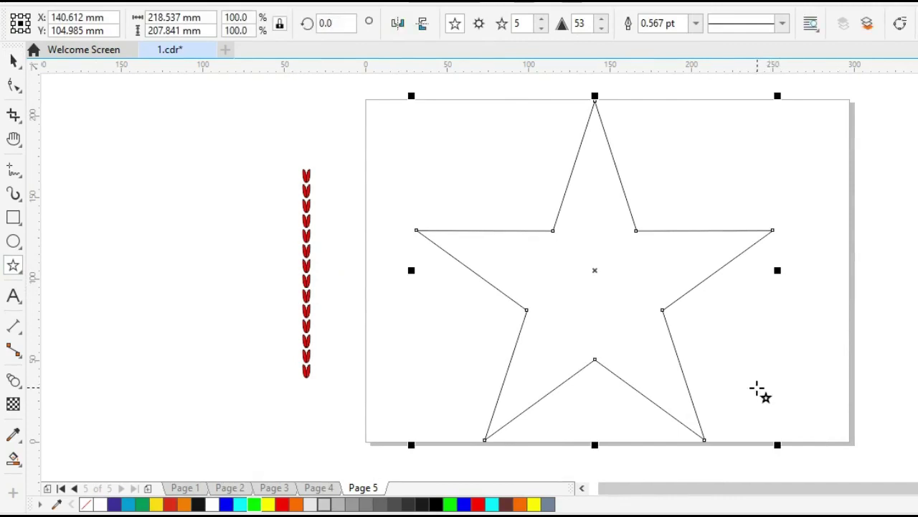
key("p")
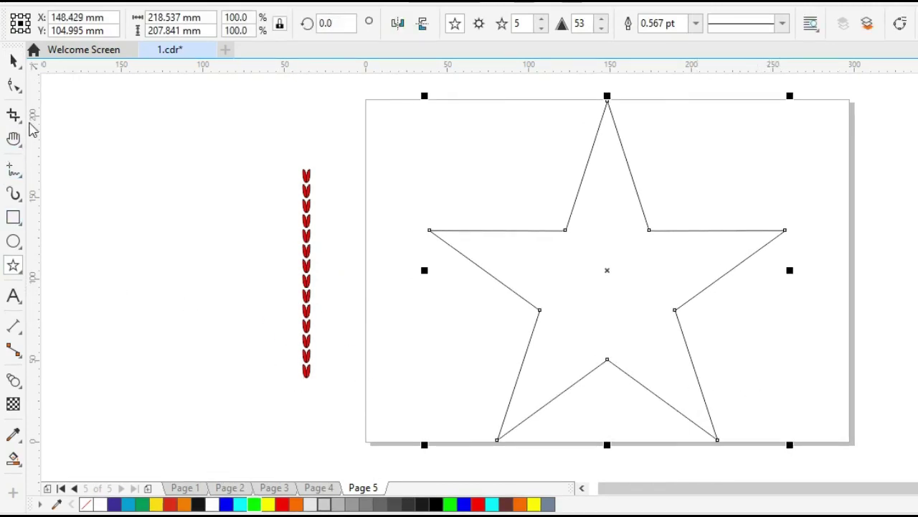
- Draw a straight line from the star's centre down past the red shape column's lower end, outside the page
left_click(15, 171)
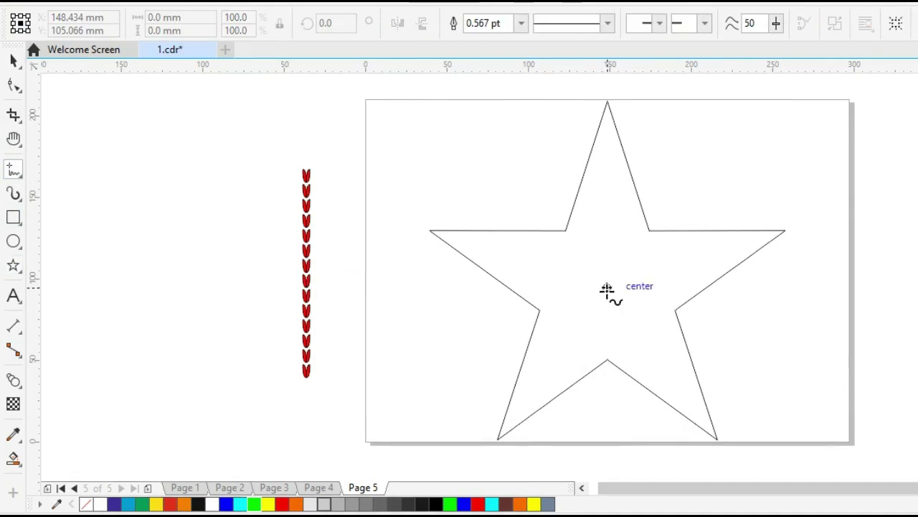
left_click(607, 289)
left_click(274, 438)
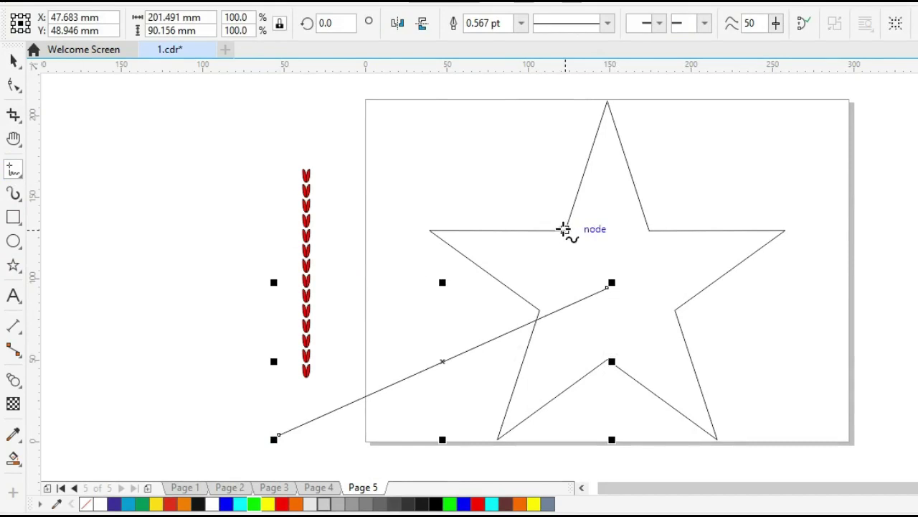
- Draw a straight line from the star's upper-left inner corner to its lower-right inner corner and extend both ends to about 131 mm wide
left_click(565, 230)
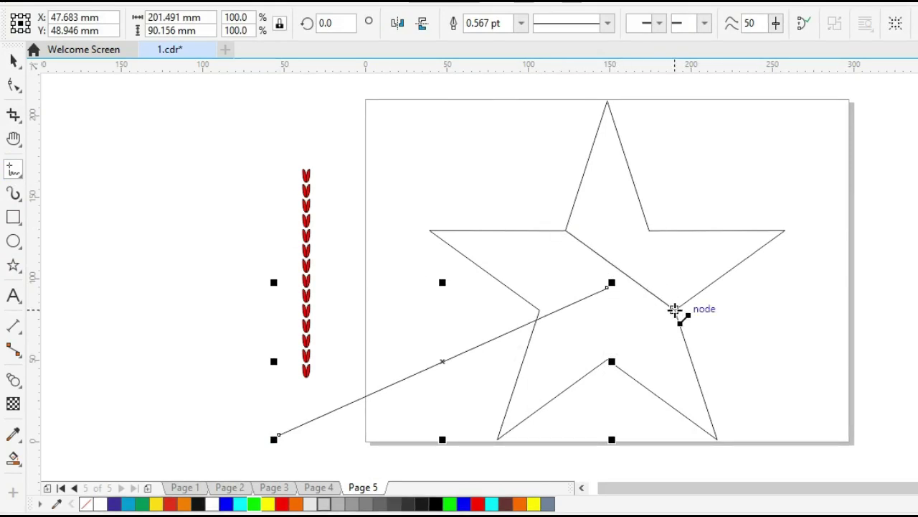
left_click(676, 310)
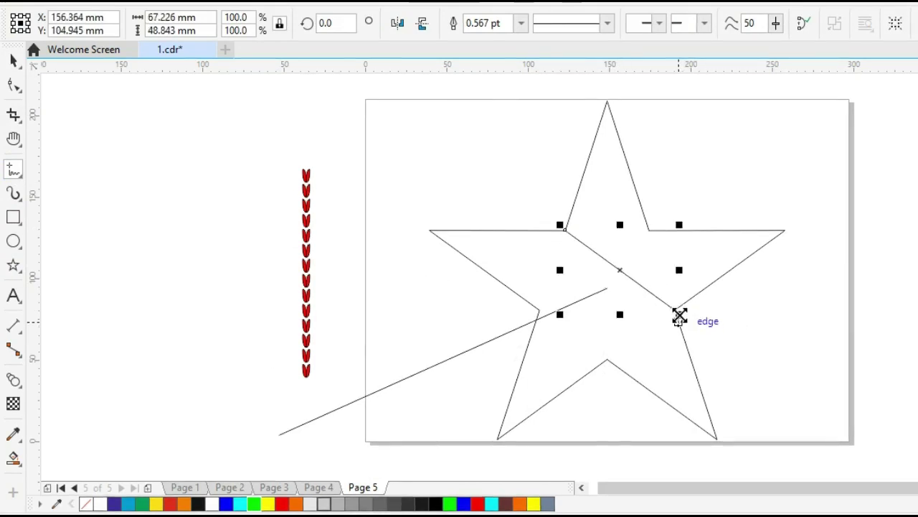
left_click_drag(679, 315, 730, 353)
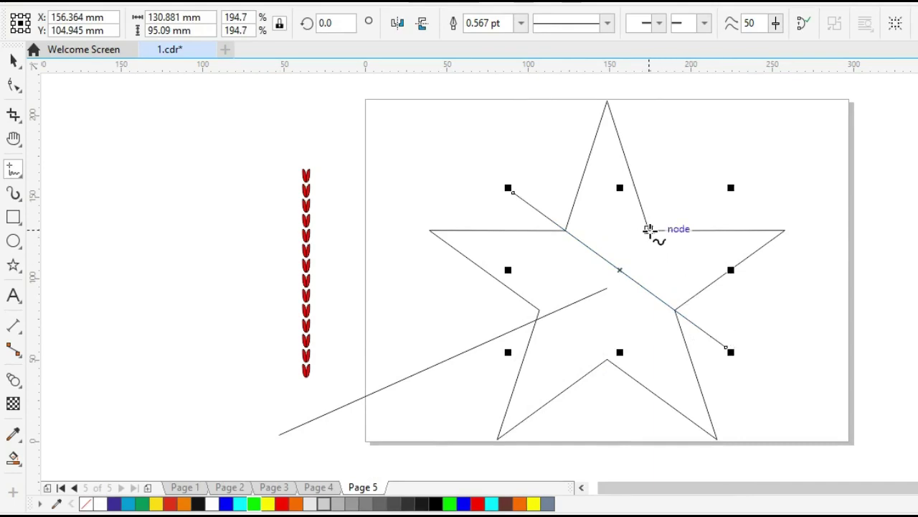
- Draw a straight line from the star's upper-right inner corner to its lower-left inner corner and extend both ends to about 163 mm wide
left_click(649, 229)
left_click(538, 311)
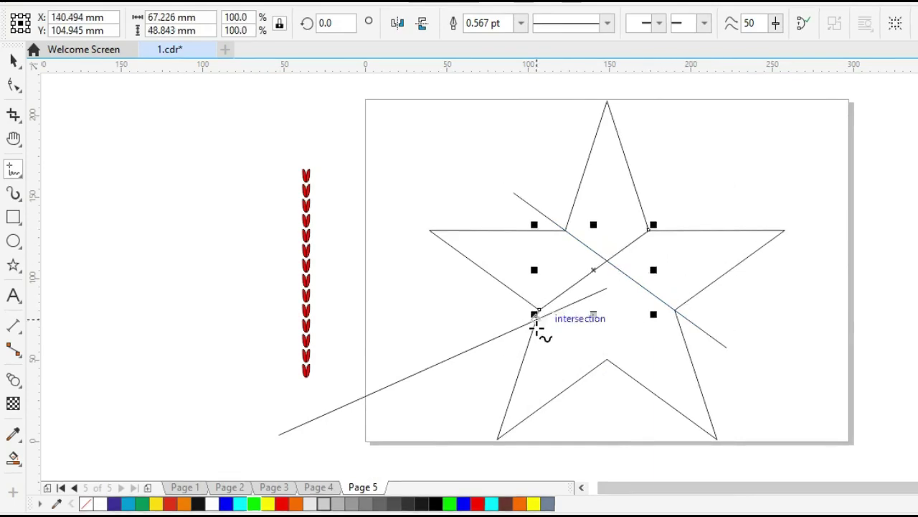
left_click_drag(531, 319, 455, 378)
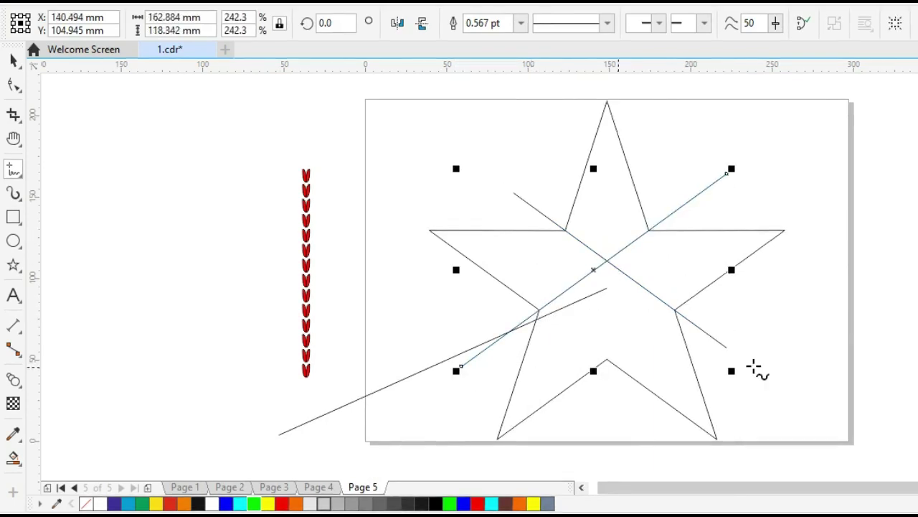
- Cut the star along the two crossing lines with Back Minus Front, and break the resulting curve apart into separate pieces
key("space")
left_click_drag(406, 85, 767, 387)
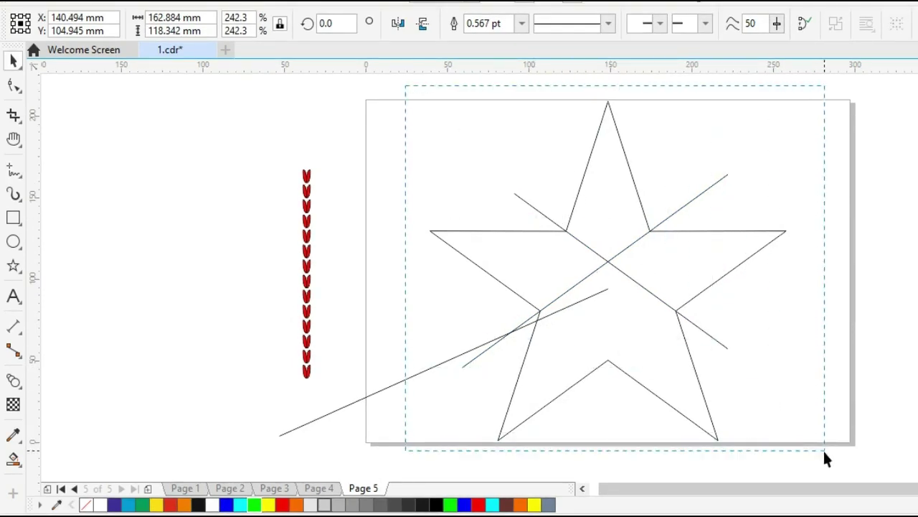
left_click_drag(825, 454, 829, 461)
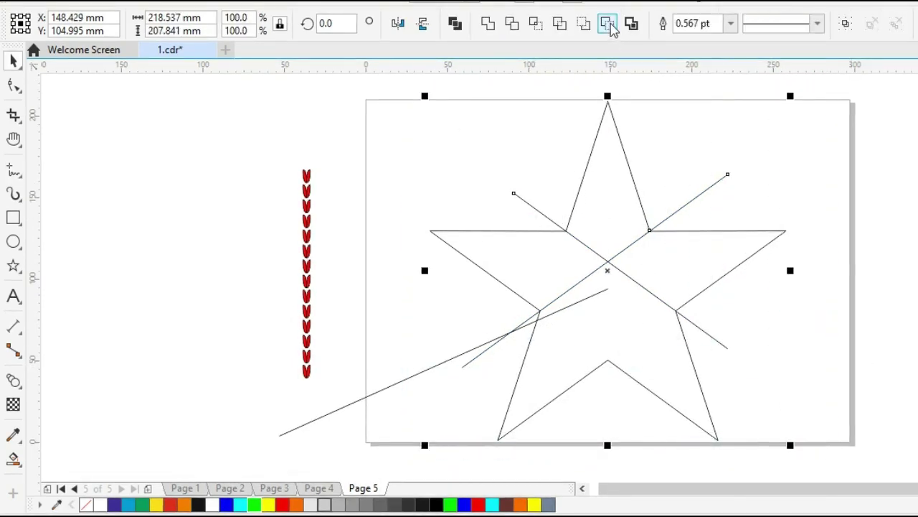
left_click(609, 27)
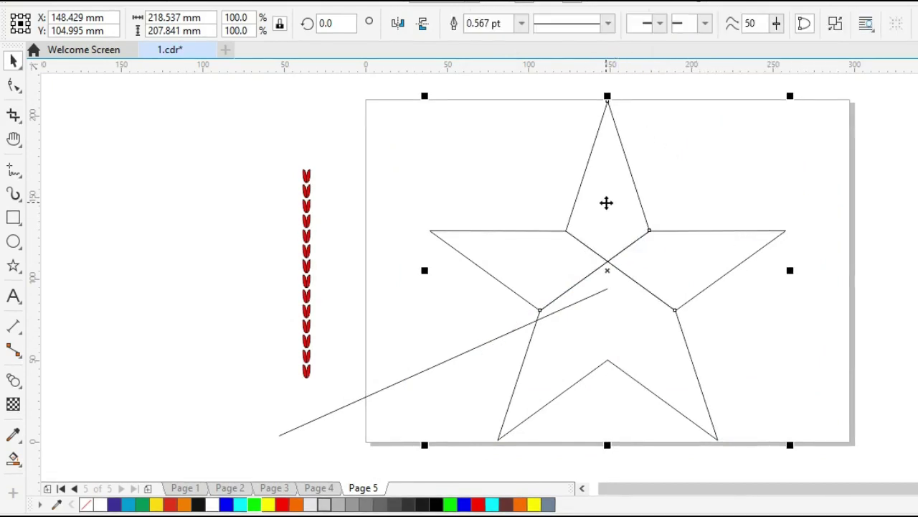
right_click(605, 201)
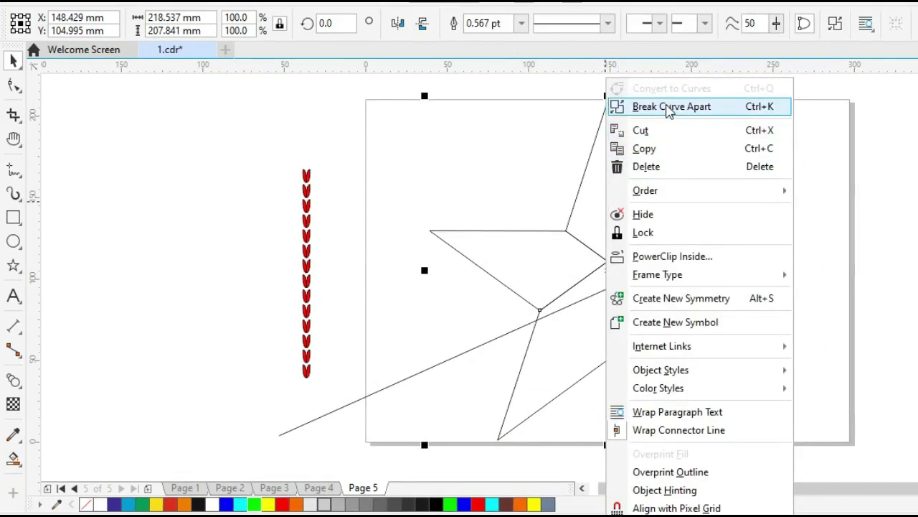
left_click(832, 201)
left_click(762, 332)
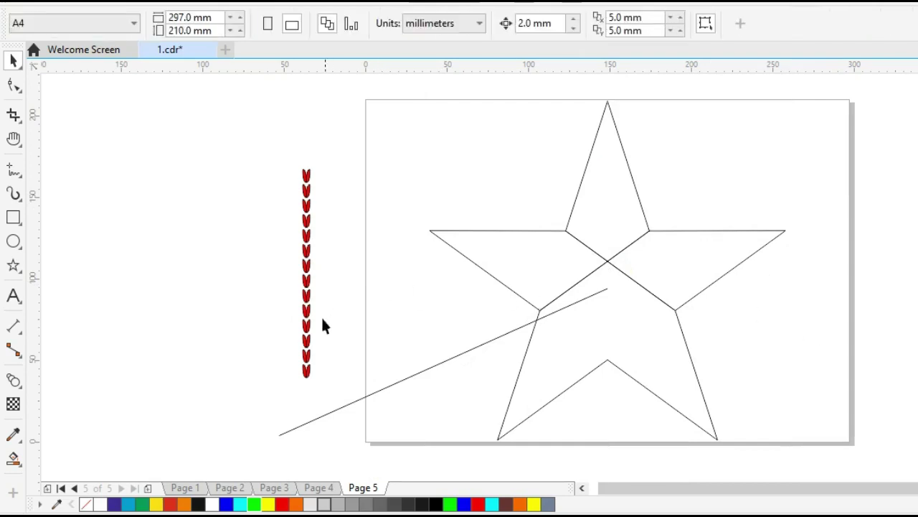
- Smart-fill the star's upper arm slate grey and rotate the filled piece about the star's centre onto the right arm
left_click(14, 459)
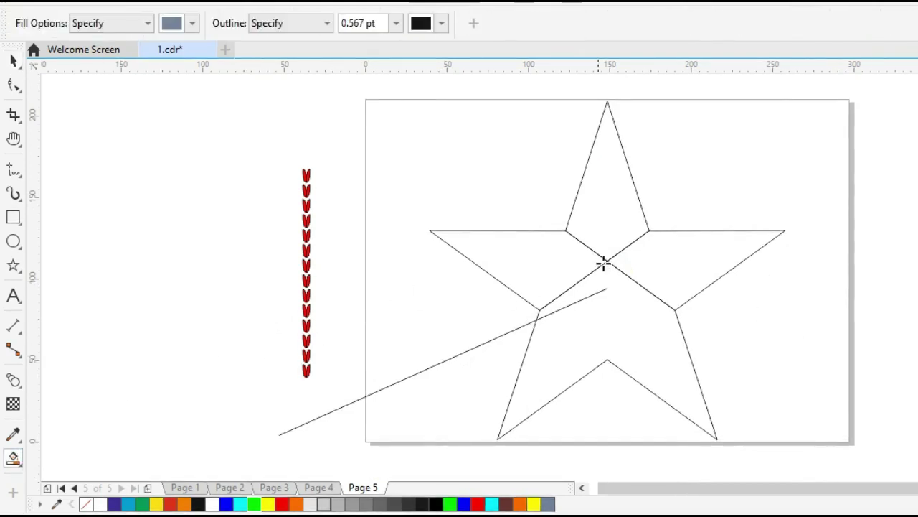
left_click(594, 203)
key("space")
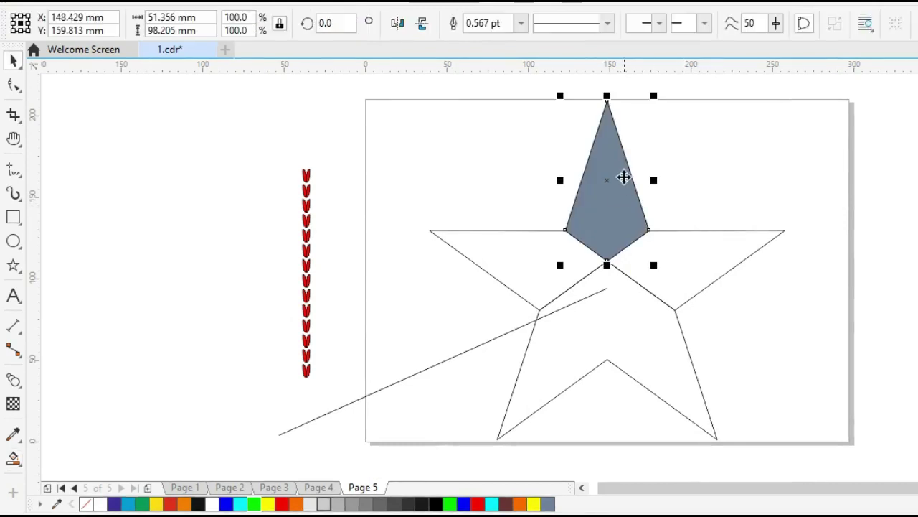
left_click(615, 162)
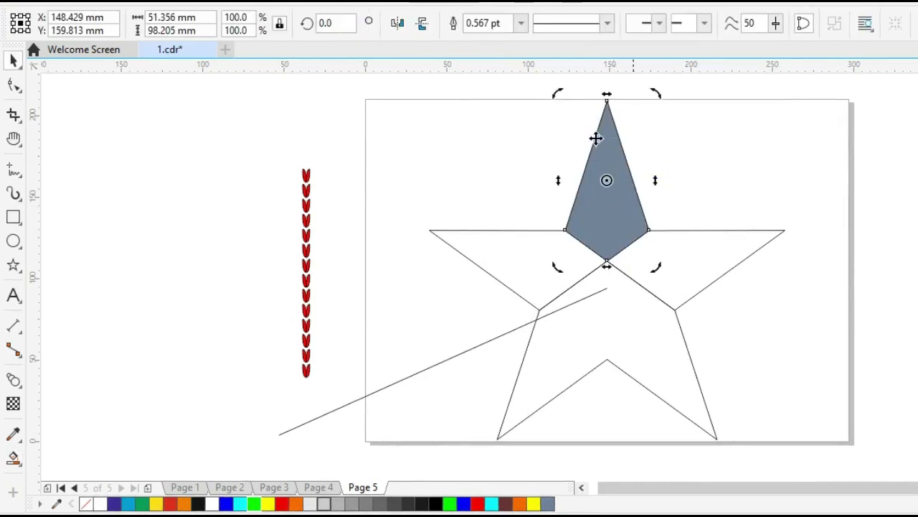
left_click_drag(616, 223, 615, 270)
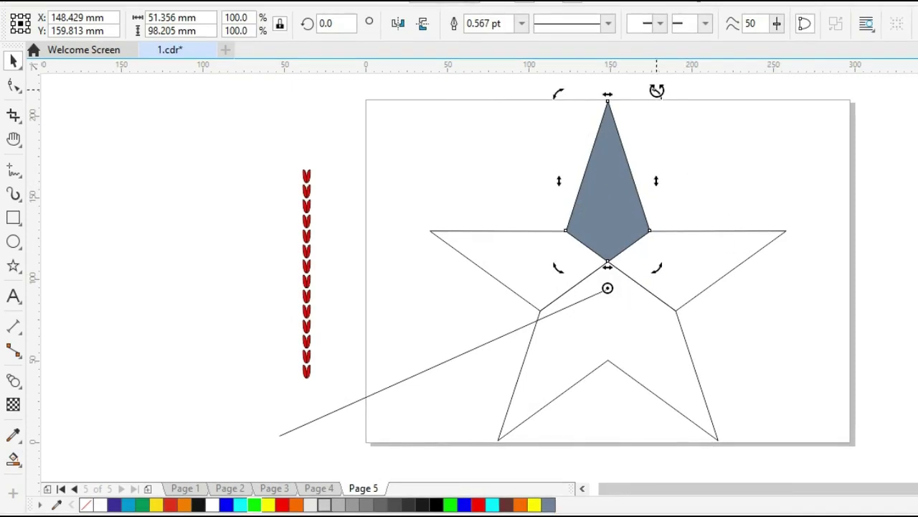
left_click_drag(655, 91, 794, 276)
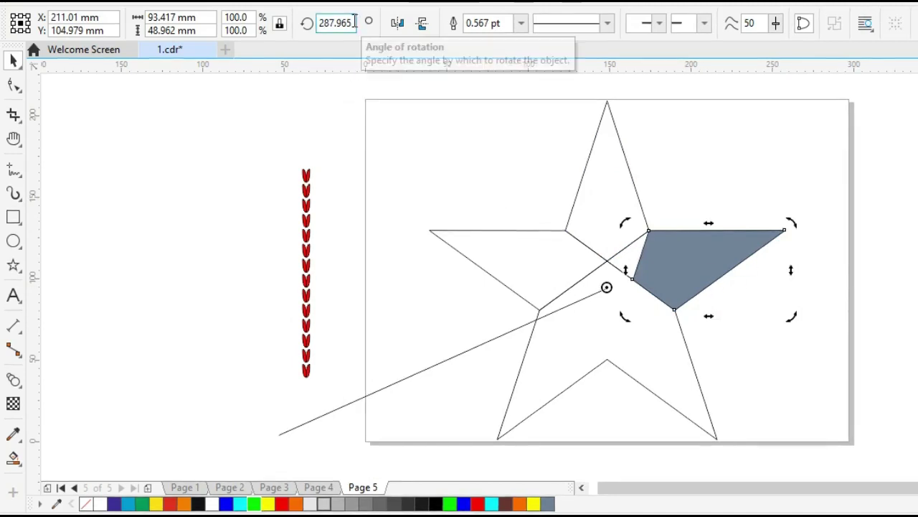
- Copy the filled piece's rotation angle and paste it as the text 287.965 in the empty area beside the page
left_click_drag(352, 23, 314, 27)
key("ctrl+c")
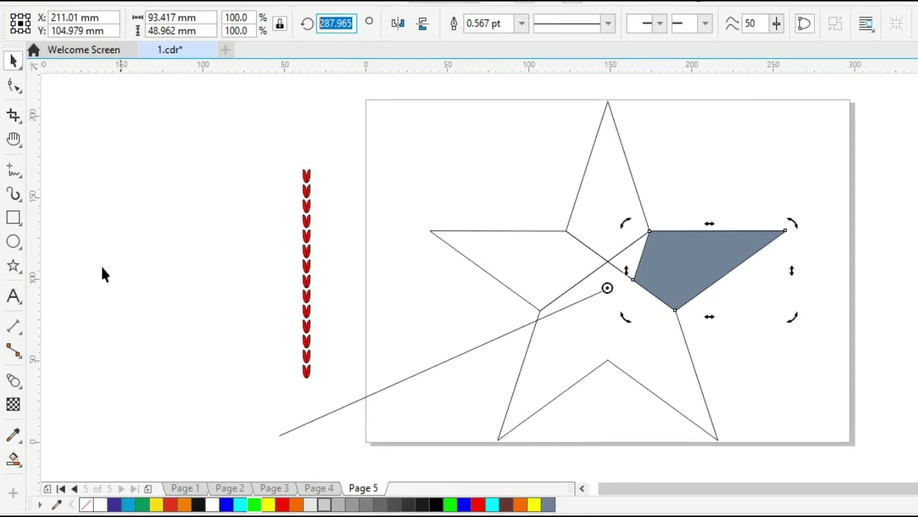
left_click(13, 295)
left_click(159, 149)
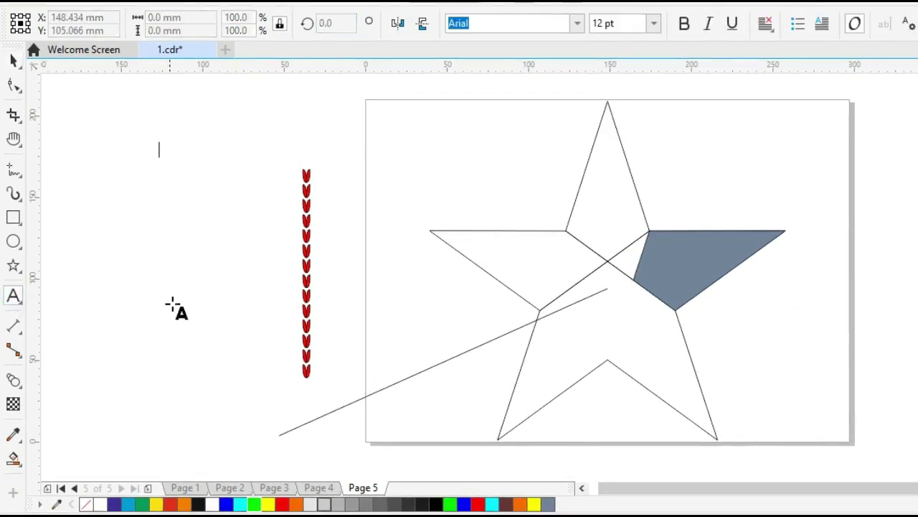
key("ctrl+v")
key("Escape")
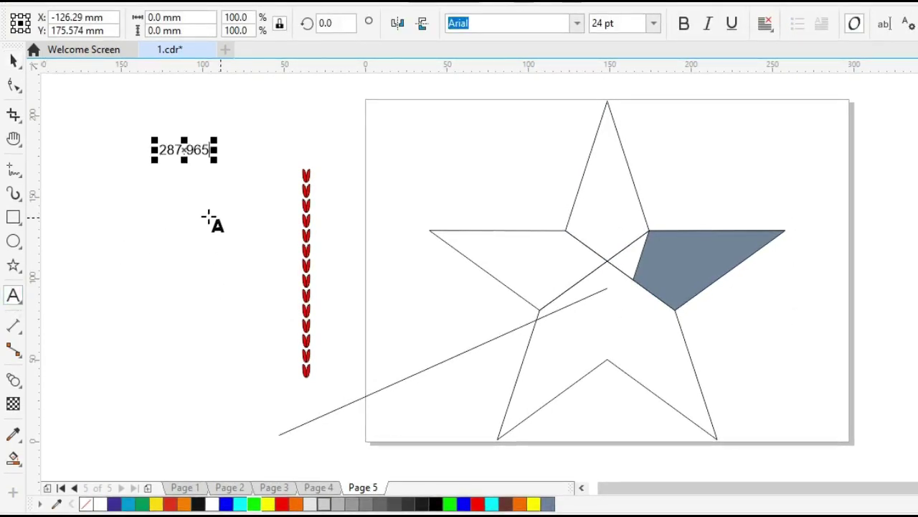
left_click(13, 61)
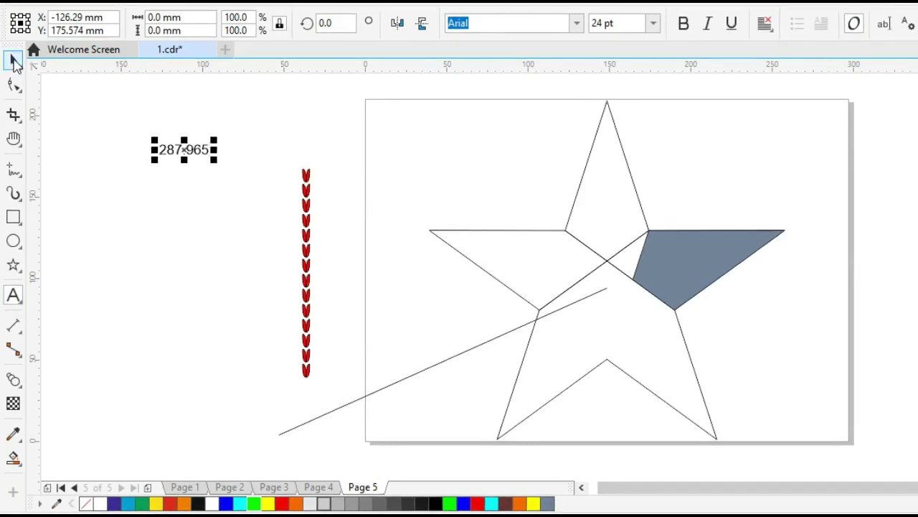
- Delete the lower, left and right star pieces and the filled piece, leaving the upper kite-shaped arm and the slanted line
left_click(750, 326)
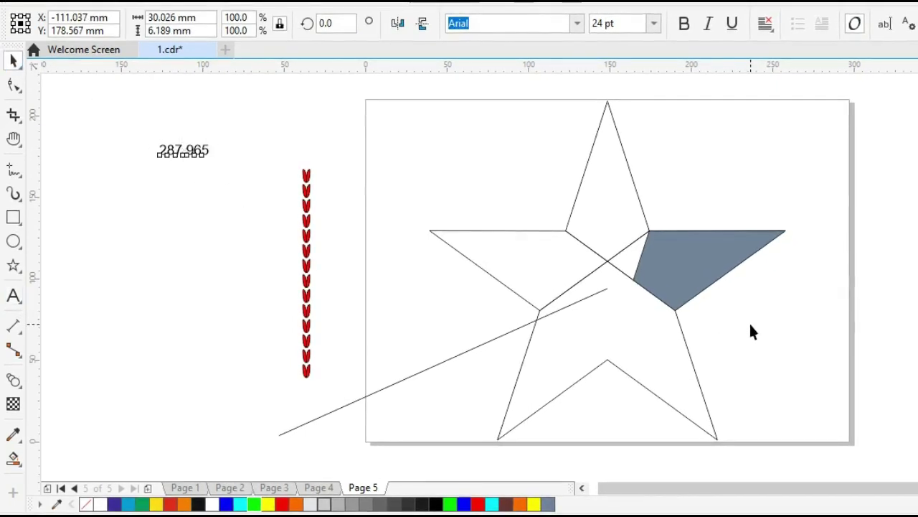
left_click(615, 348)
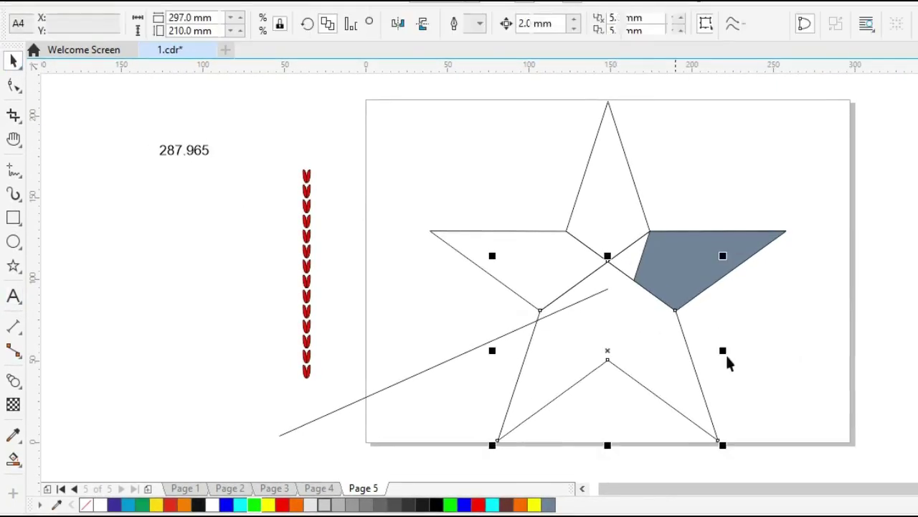
key("Delete")
left_click(545, 283)
key("Delete")
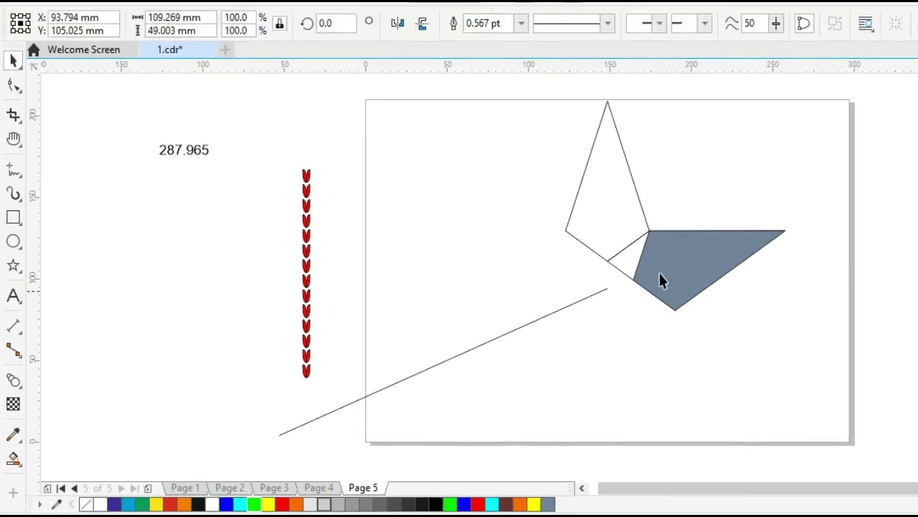
left_click(691, 280)
key("Delete")
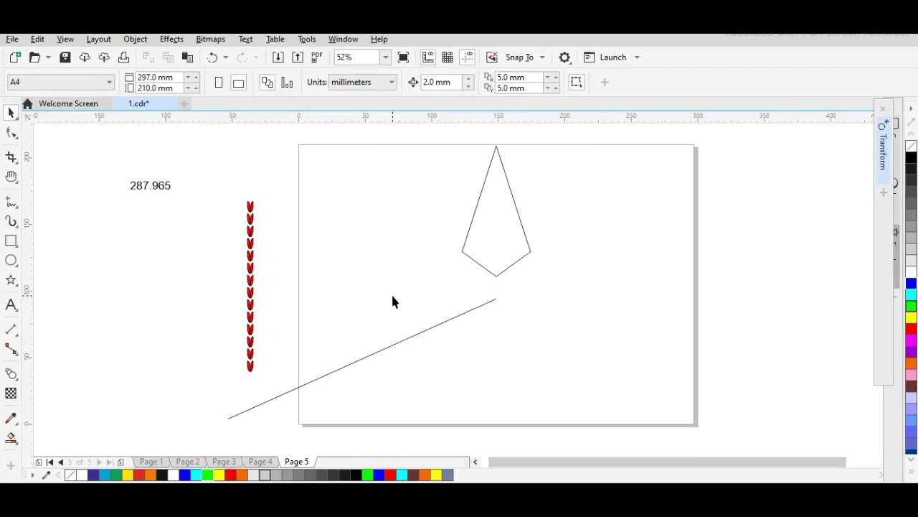
- Duplicate the column of red leaf shapes about 23 mm to the right and assign the kite outline as the copy's new blend path
left_click(250, 279)
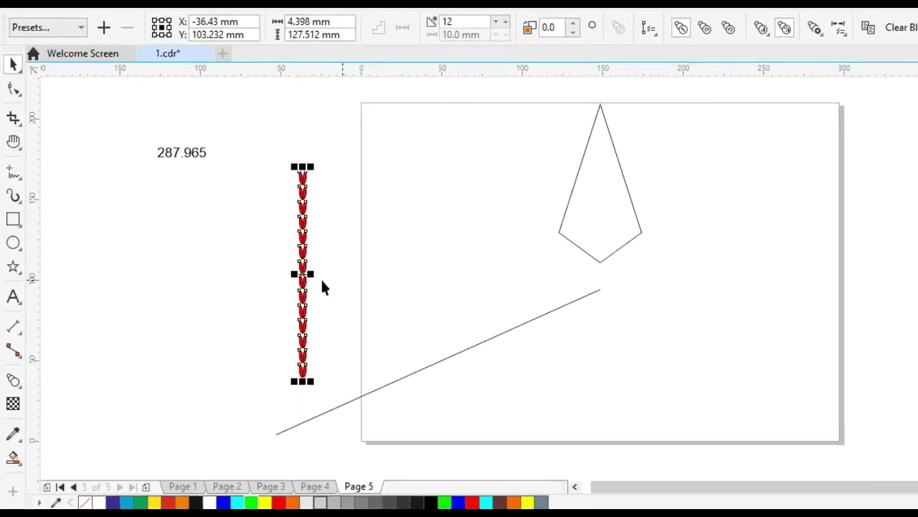
left_click_drag(303, 271, 340, 266)
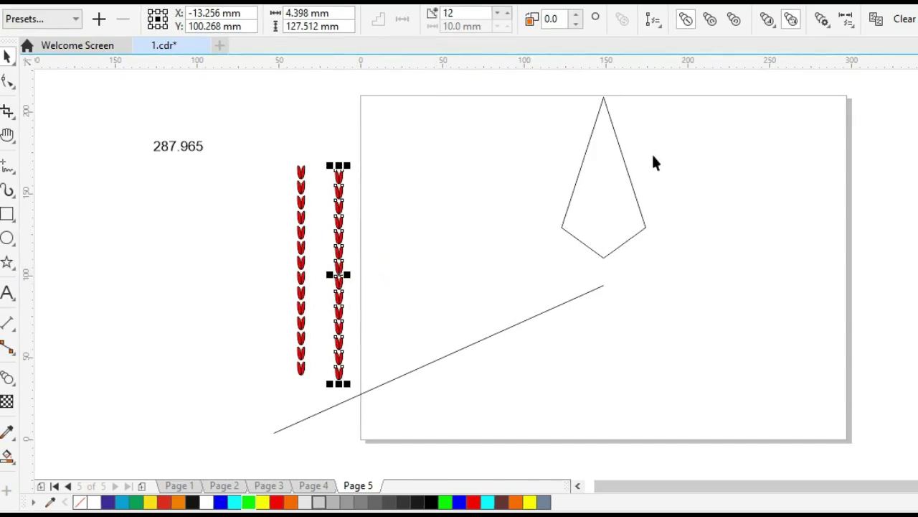
left_click(655, 22)
left_click(688, 43)
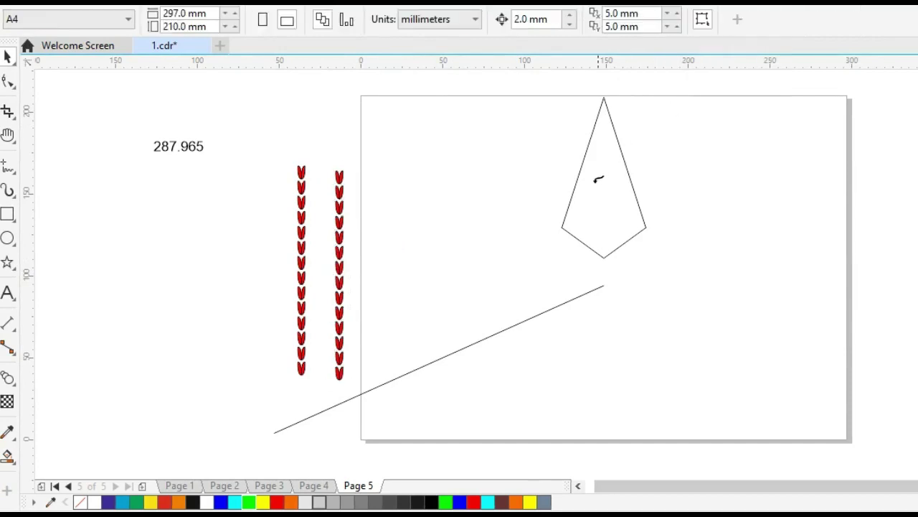
left_click(581, 165)
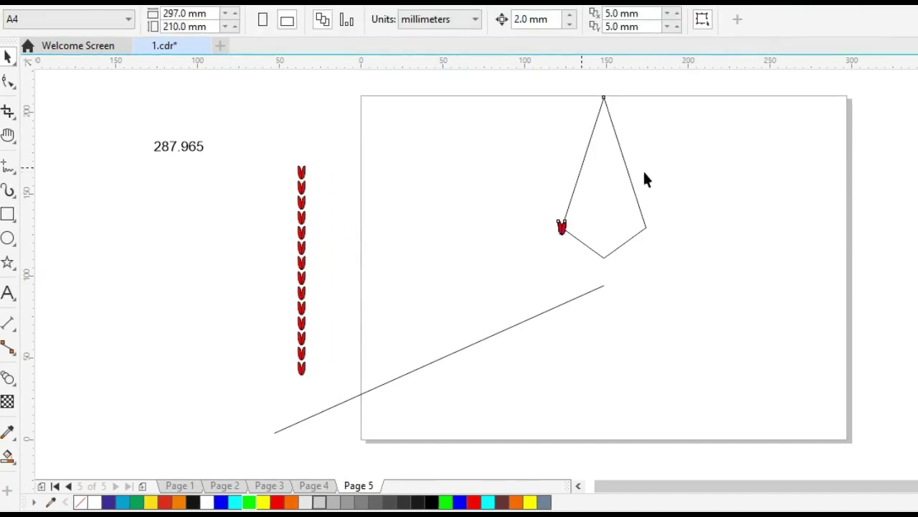
- Spread the blended leaves along the kite outline, placing one end leaf up its left edge and the other on its right edge
key("z")
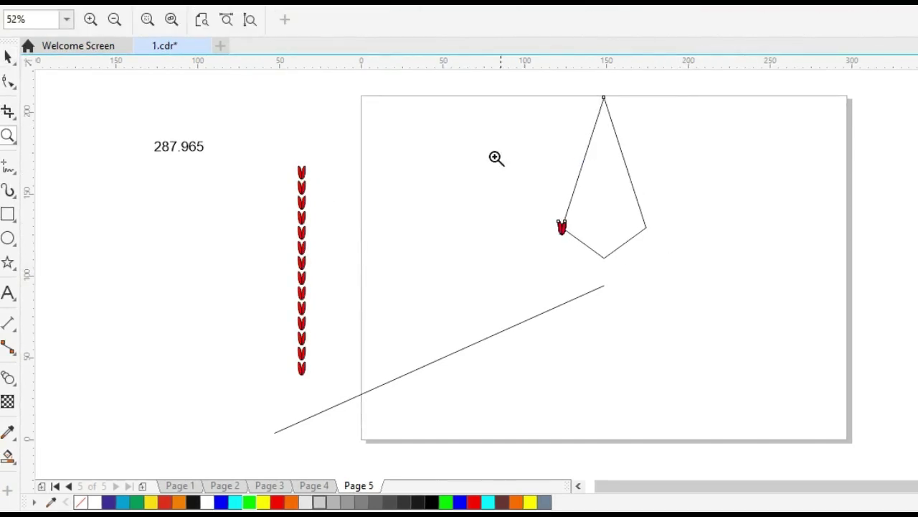
left_click_drag(490, 149, 726, 281)
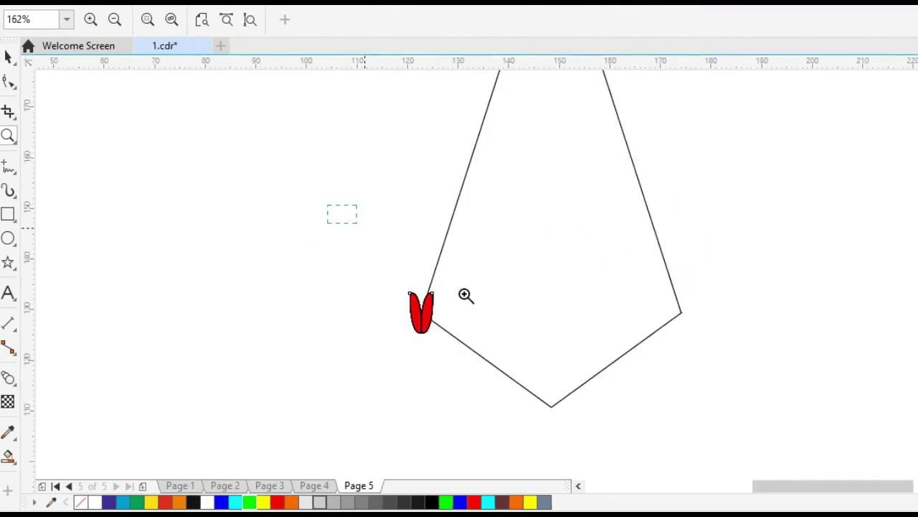
left_click_drag(694, 404, 694, 404)
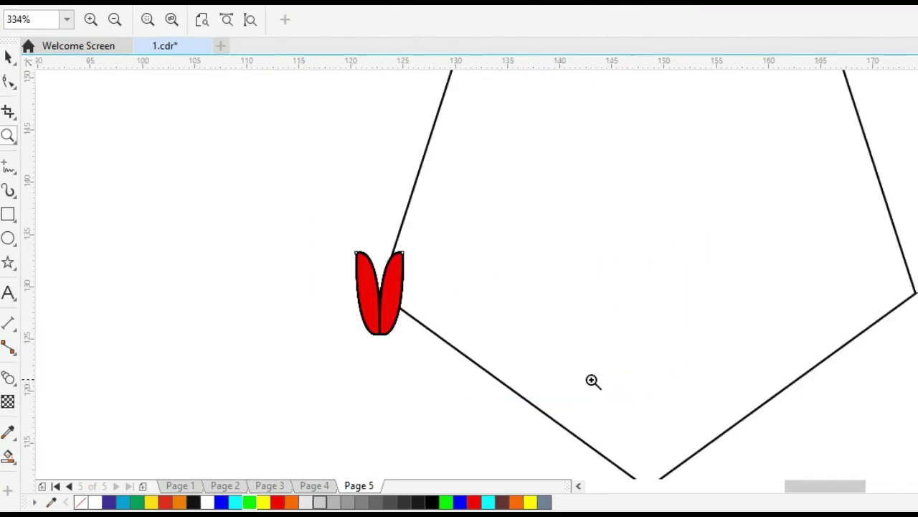
left_click(411, 311)
left_click(368, 300)
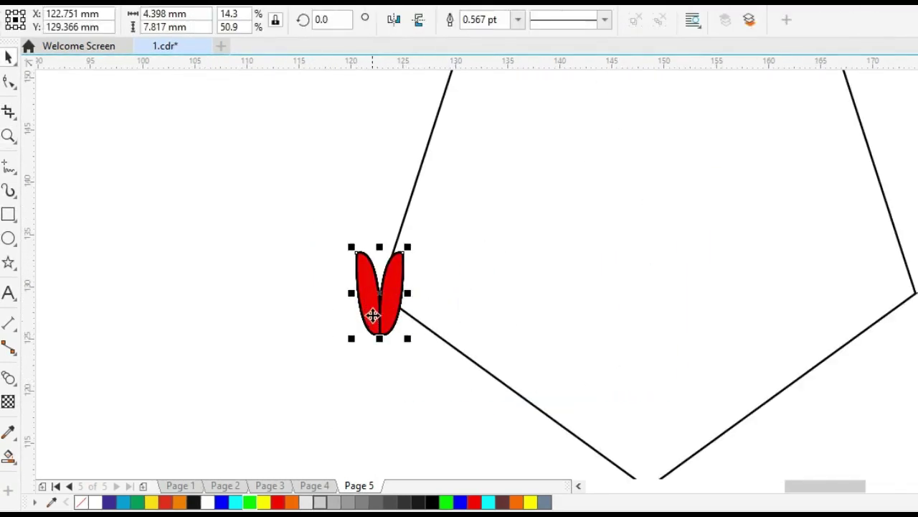
left_click_drag(372, 294, 452, 103)
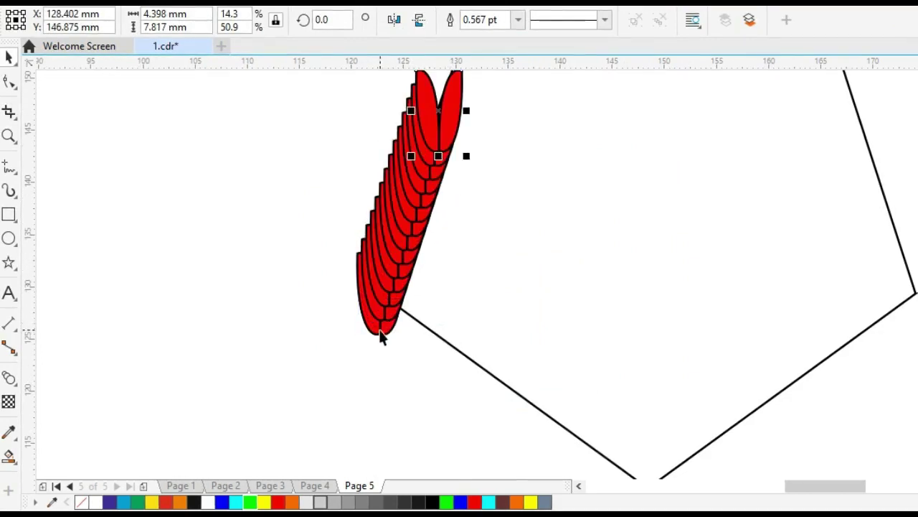
left_click_drag(381, 336, 841, 89)
left_click(385, 144)
left_click(450, 115)
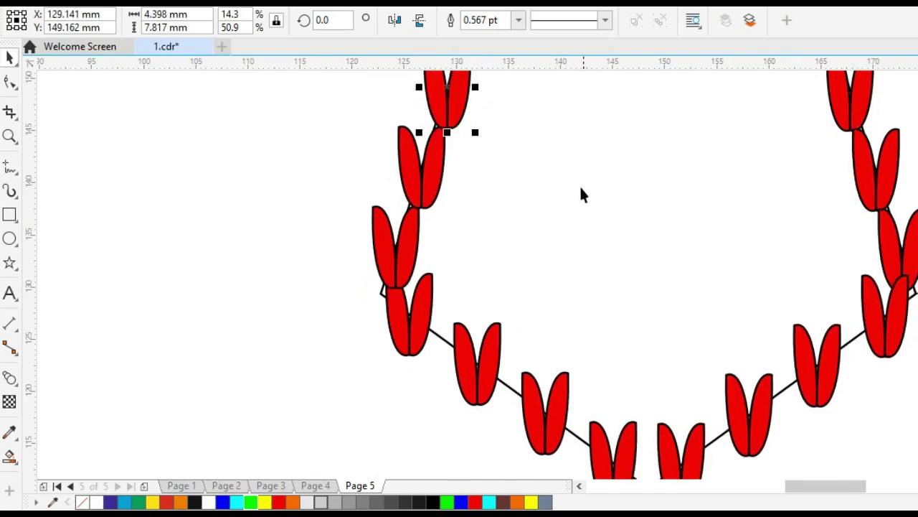
- Slide both end leaves of the blend further up the kite's left and right edges towards its apex
key("h")
left_click_drag(548, 142, 518, 316)
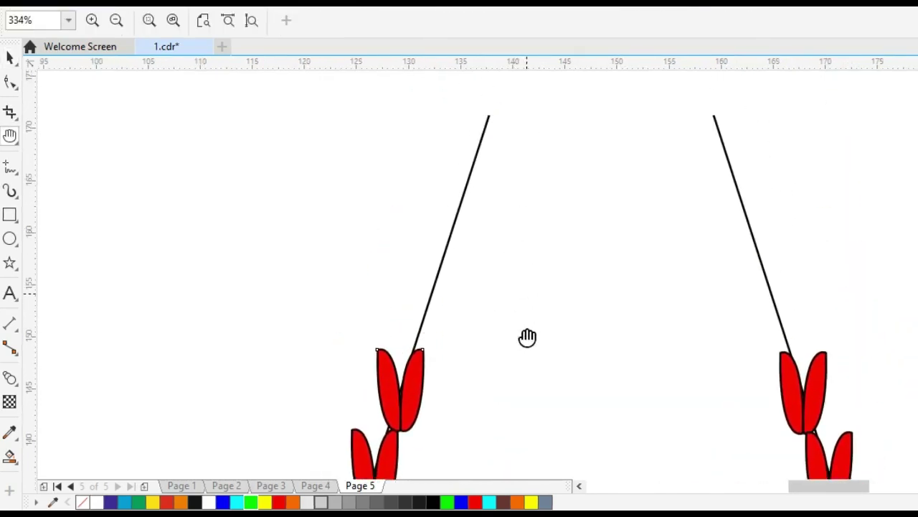
key("space")
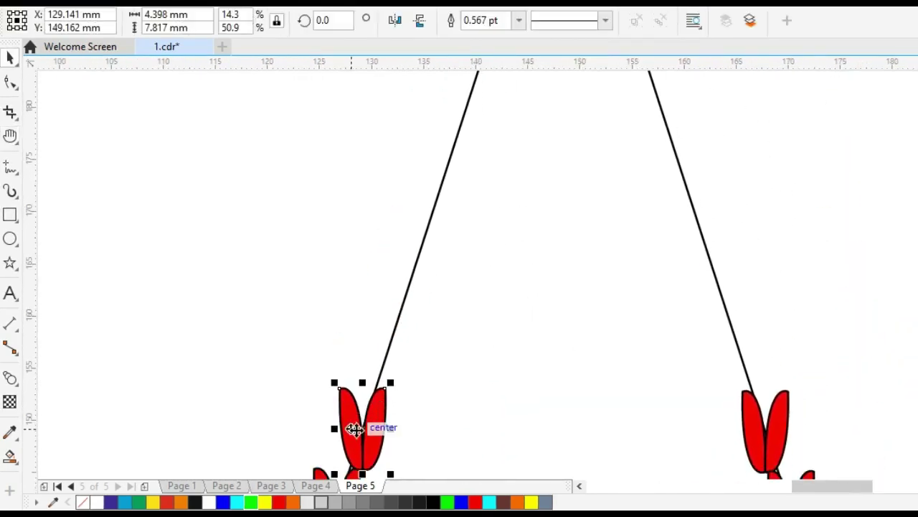
left_click_drag(352, 424, 450, 121)
left_click_drag(757, 422, 668, 114)
- Place the blend's right end leaf on the kite's apex and the left end leaf just below it on the left edge
key("space")
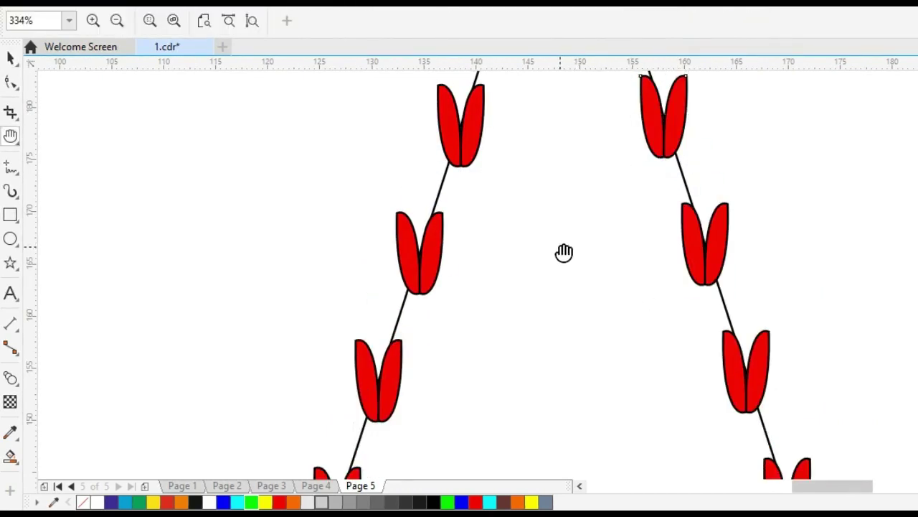
left_click_drag(564, 252, 568, 371)
left_click_drag(661, 438, 568, 109)
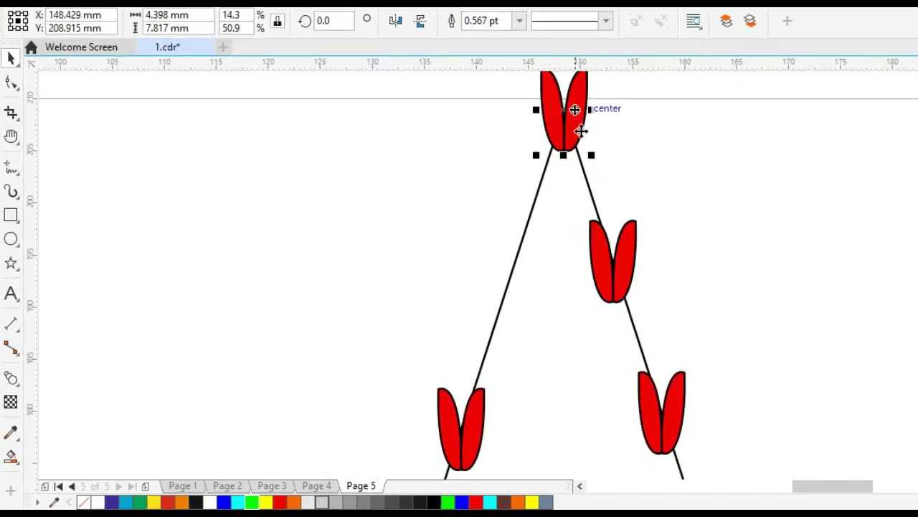
left_click_drag(463, 436, 521, 204)
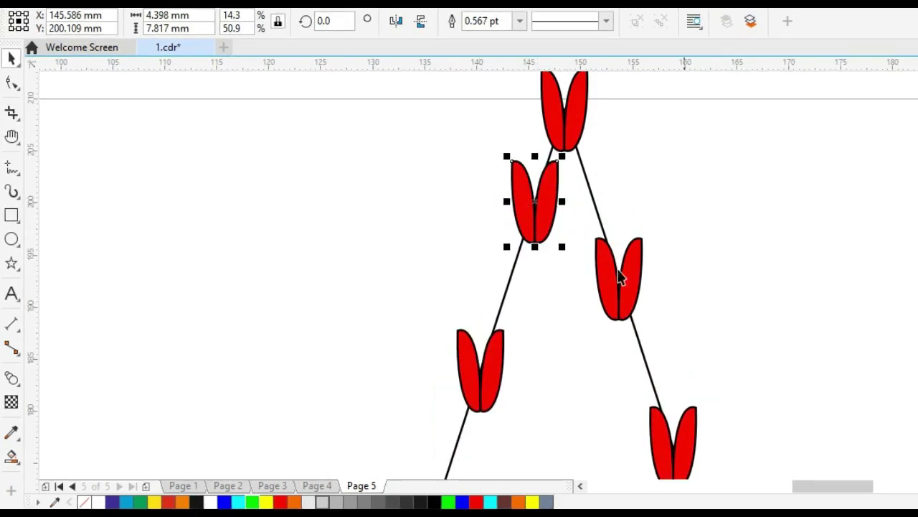
- Set the number of steps in the leaf blend around the kite to 25
key("h")
left_click_drag(693, 281, 620, 290)
key("space")
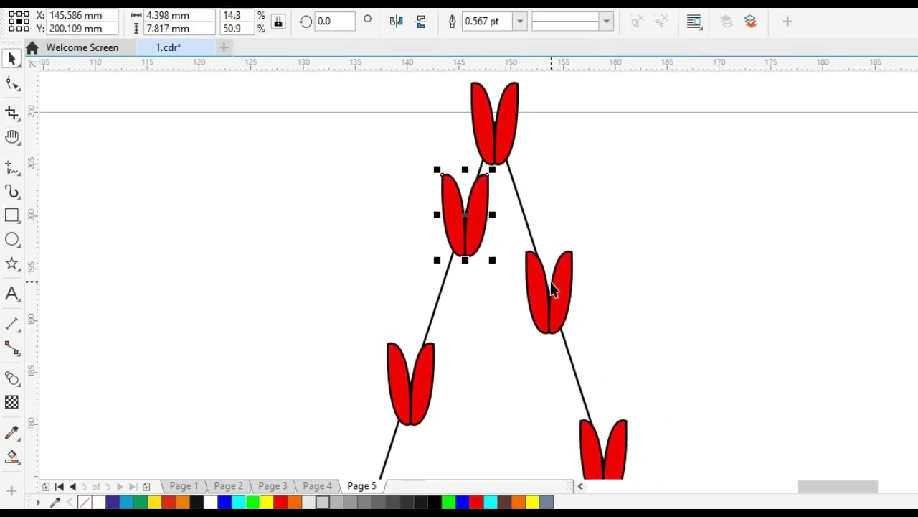
left_click(473, 355)
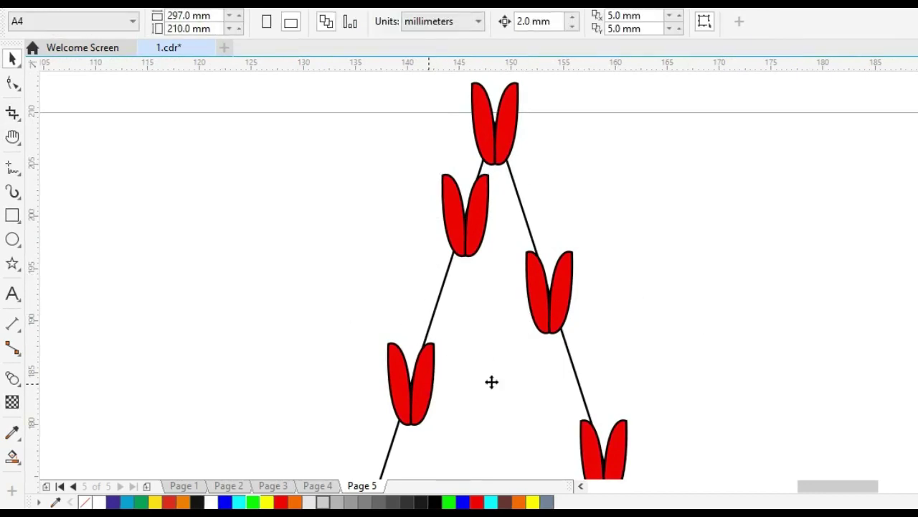
key("ctrl+a")
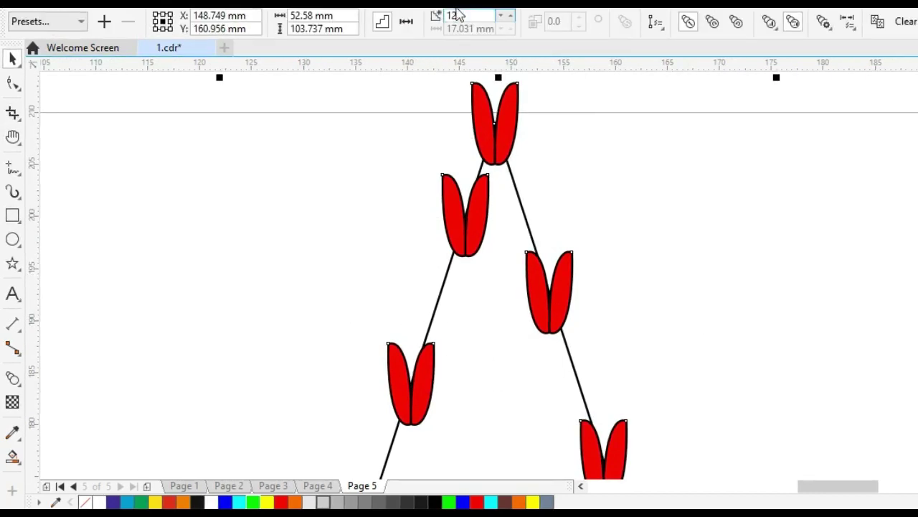
left_click(455, 15)
left_click_drag(513, 18, 513, 18)
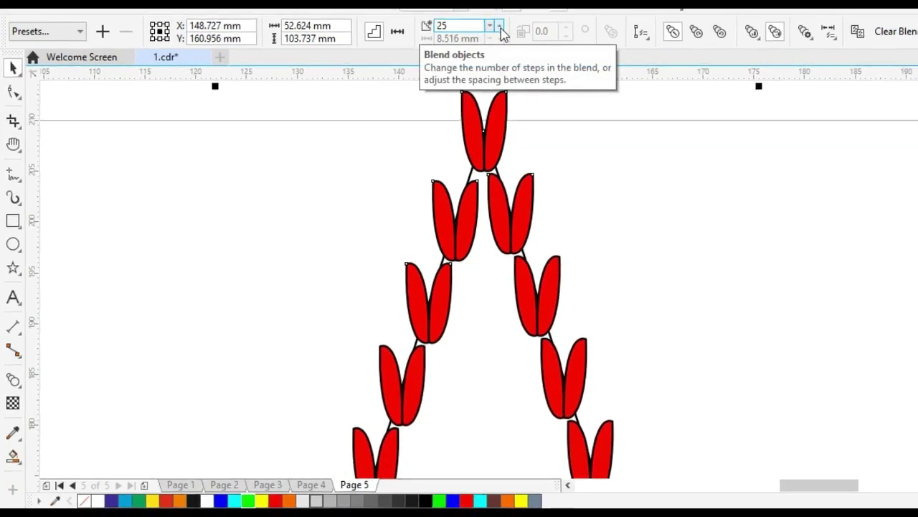
- Shift the left end leaf slightly up the kite's edge to X 145.822 mm, Y 200.839 mm, close beneath the apex leaf
key("z")
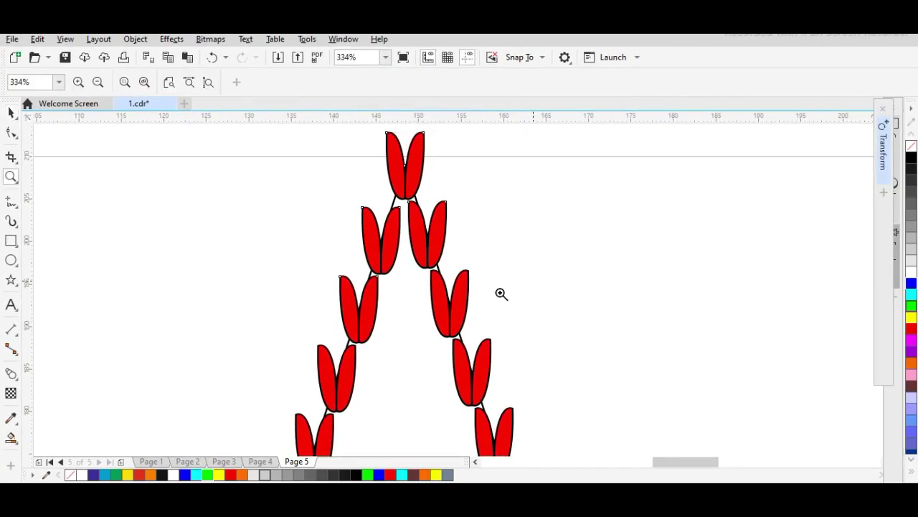
left_click(536, 312, "shift")
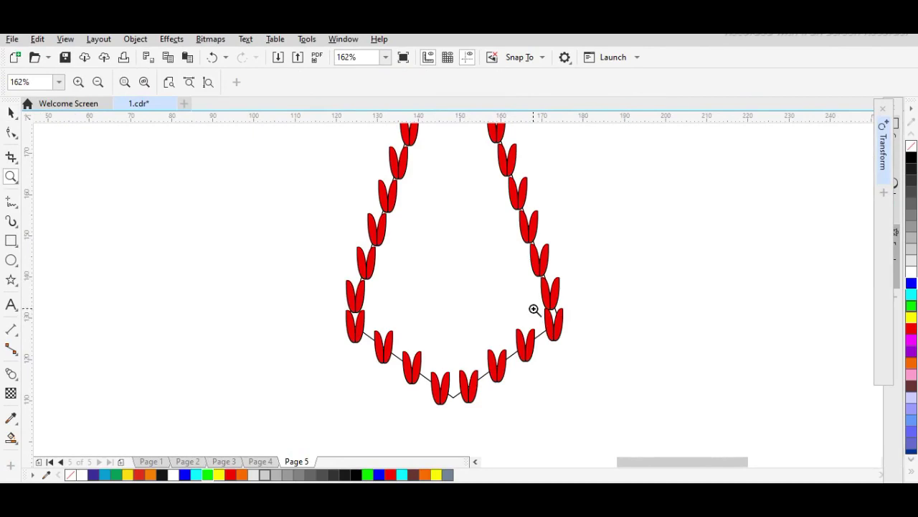
key("h")
left_click_drag(449, 255, 433, 310)
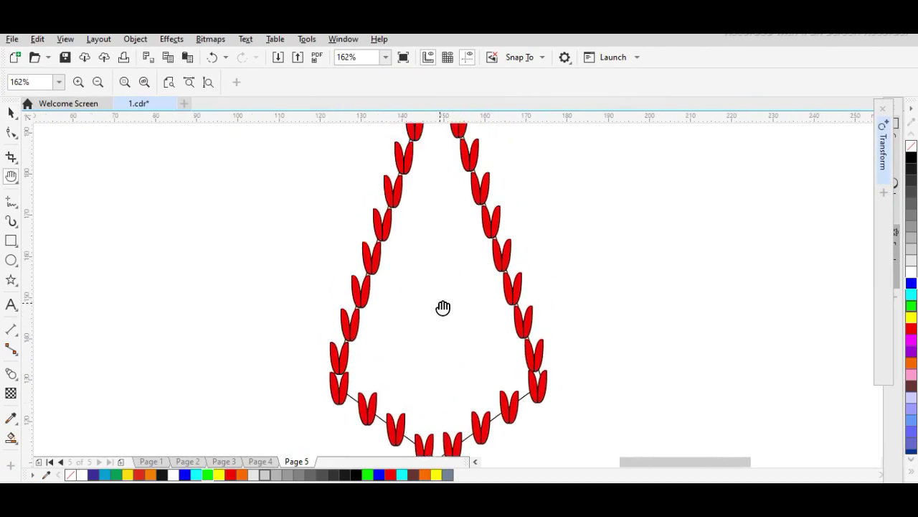
left_click(442, 299, "shift")
key("ctrl+z")
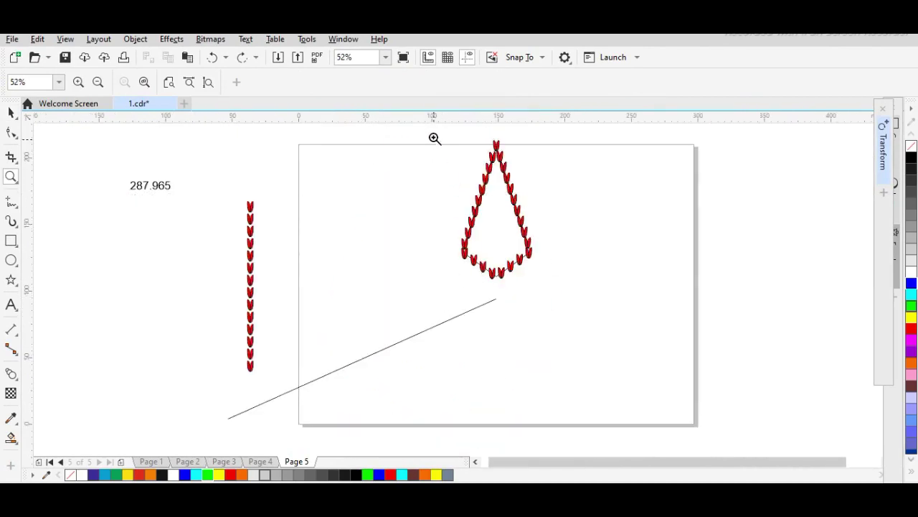
left_click_drag(581, 290, 580, 288)
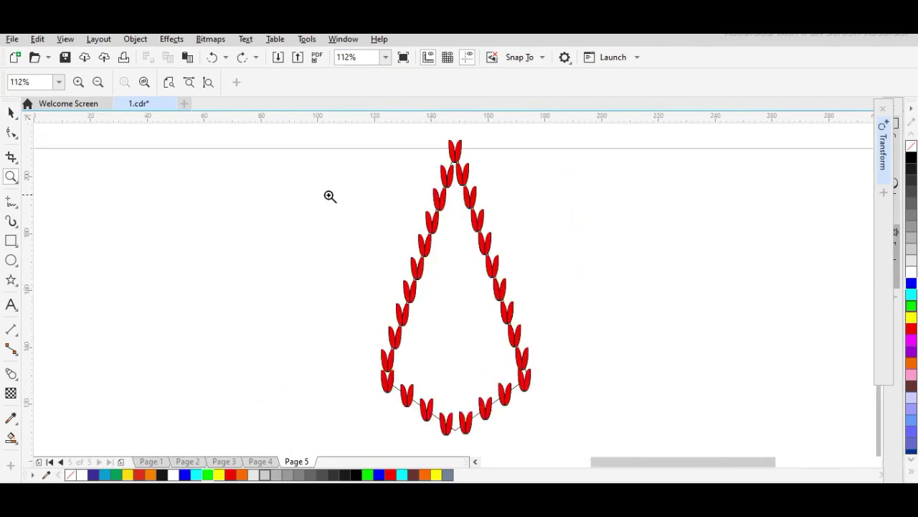
key("space")
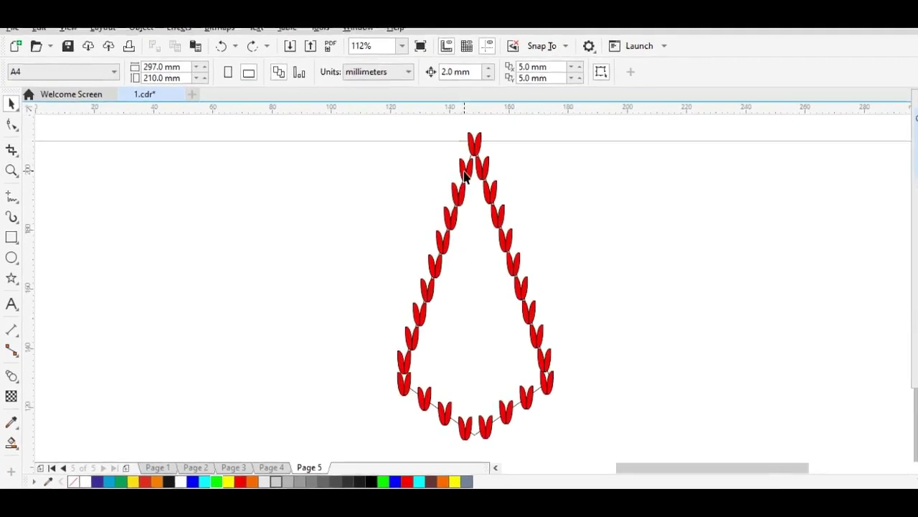
left_click(445, 177)
left_click_drag(543, 140, 543, 137)
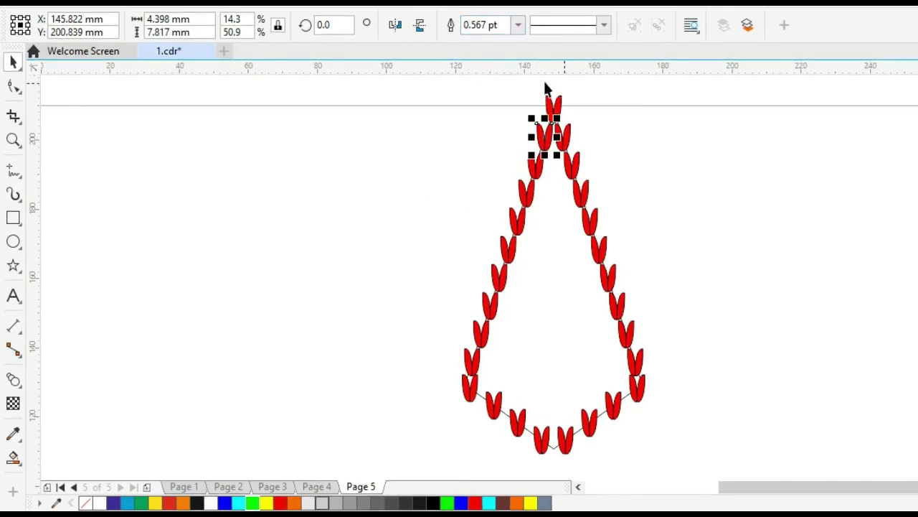
- Increase the leaf blend around the kite to 26 steps
left_click(595, 235)
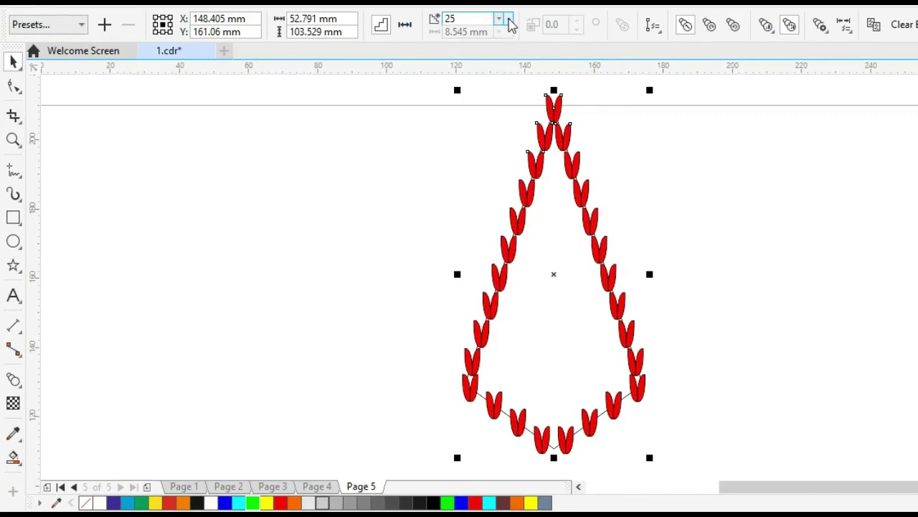
left_click(509, 20)
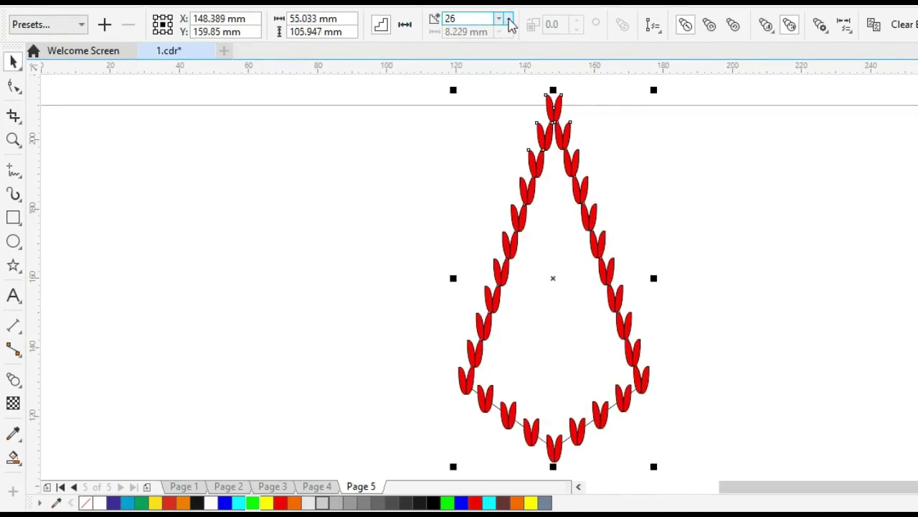
left_click(678, 199)
- Break the leaf blend apart from its kite-shaped path
key("z")
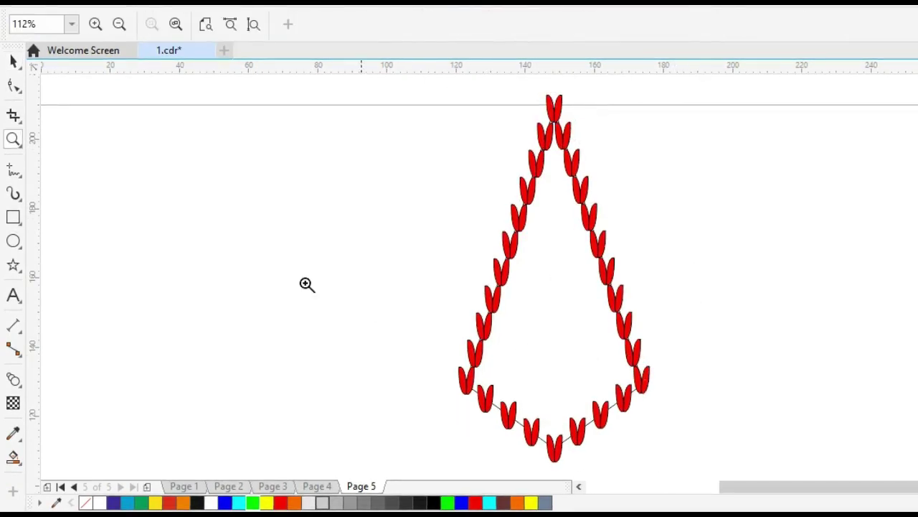
left_click_drag(361, 261, 759, 470)
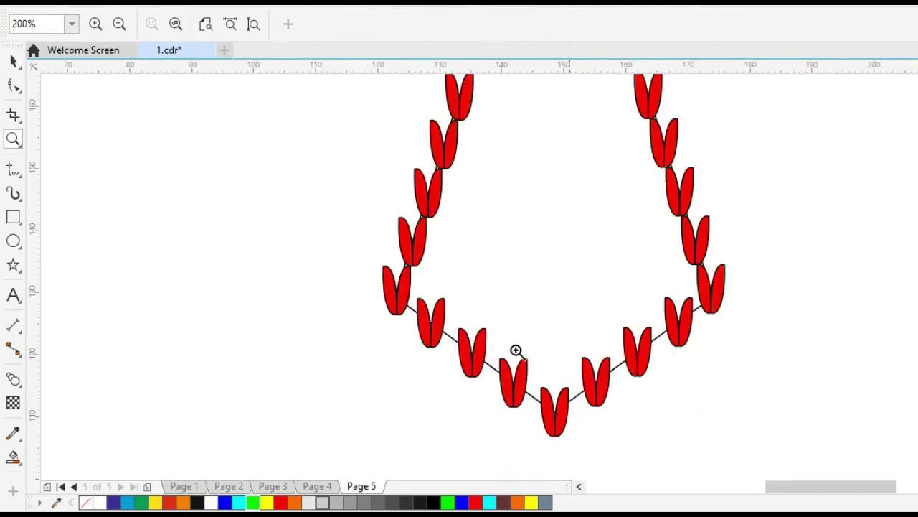
left_click_drag(340, 223, 799, 462)
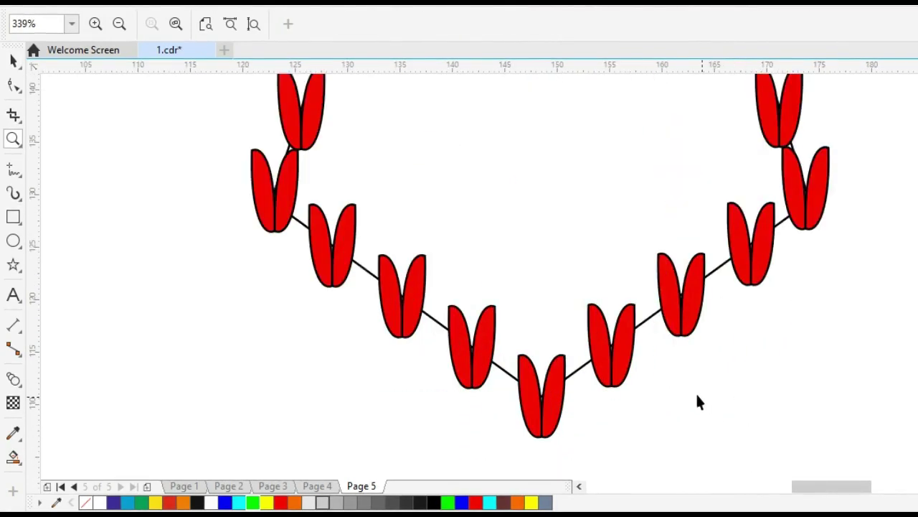
key("space")
left_click(605, 370)
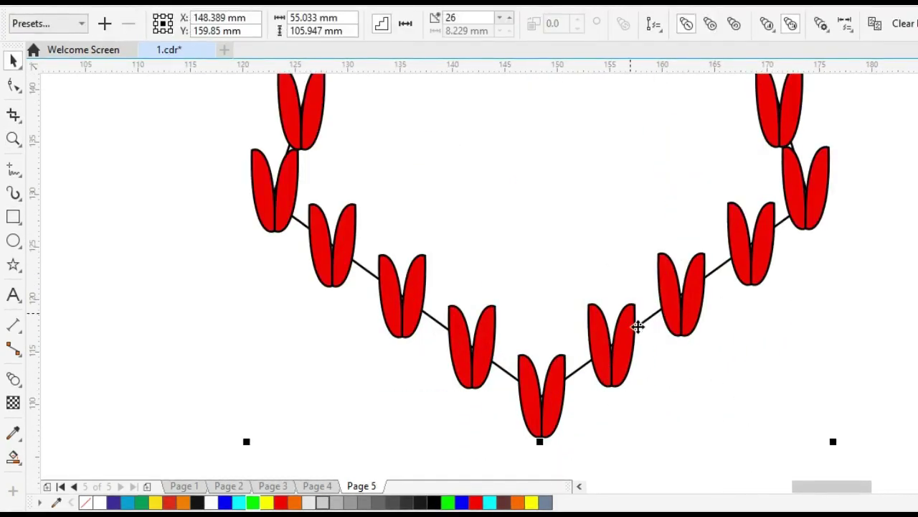
right_click(605, 342)
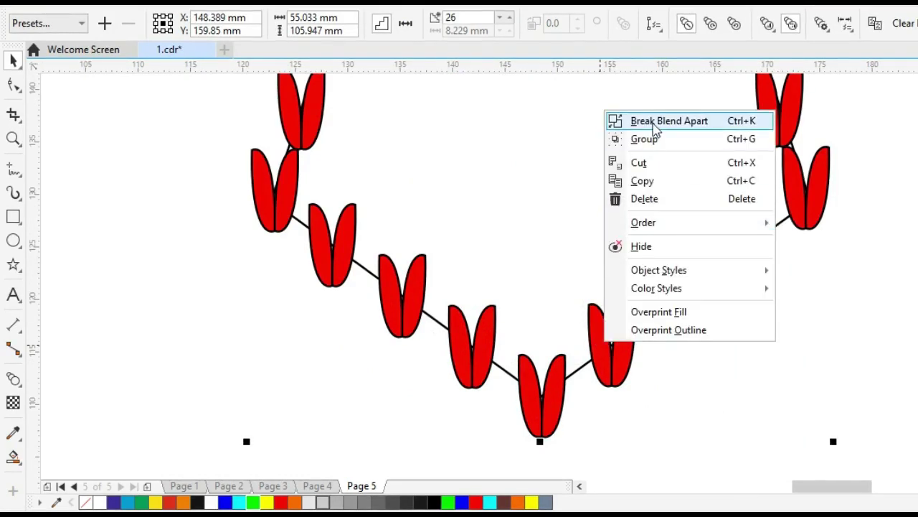
left_click(655, 126)
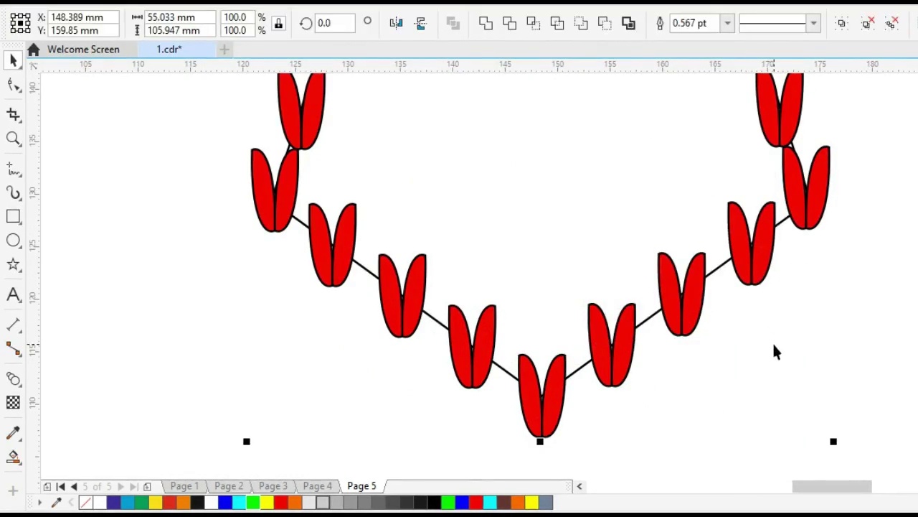
- Pull the kite outline away from the leaves and delete it
left_click(882, 329)
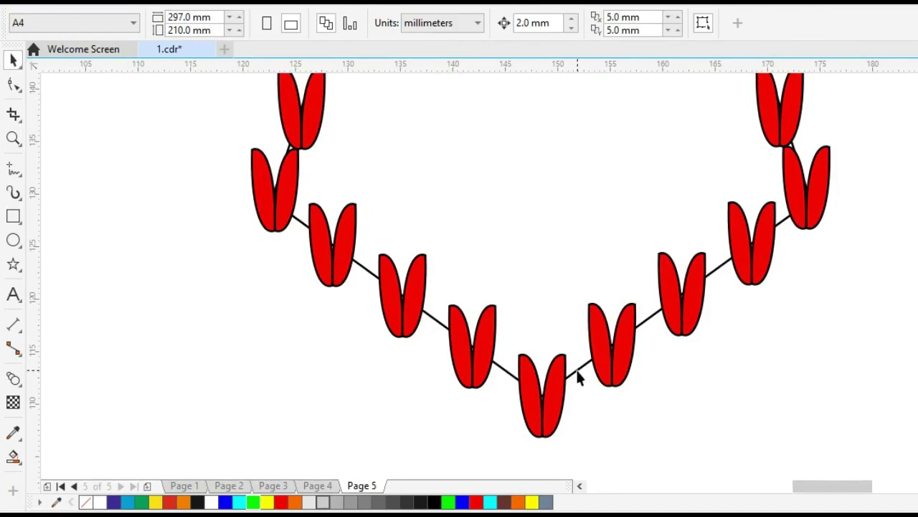
left_click_drag(576, 368, 874, 386)
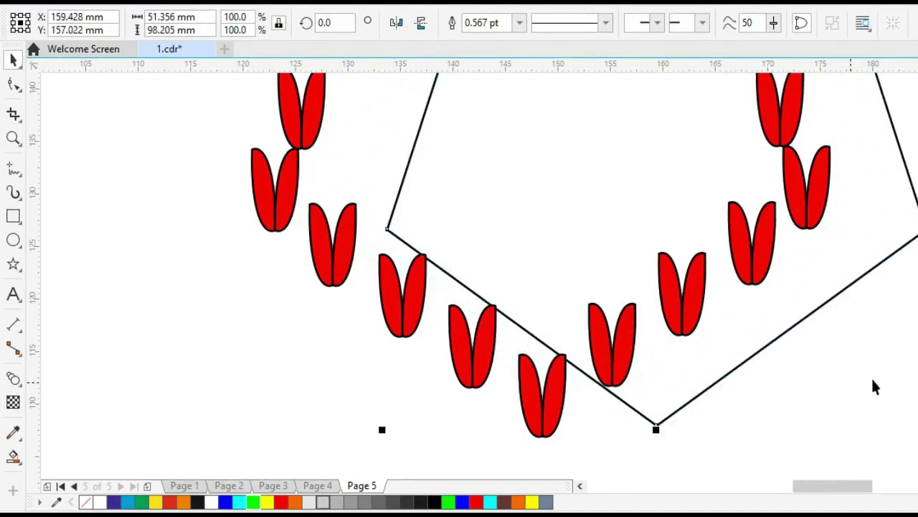
key("Delete")
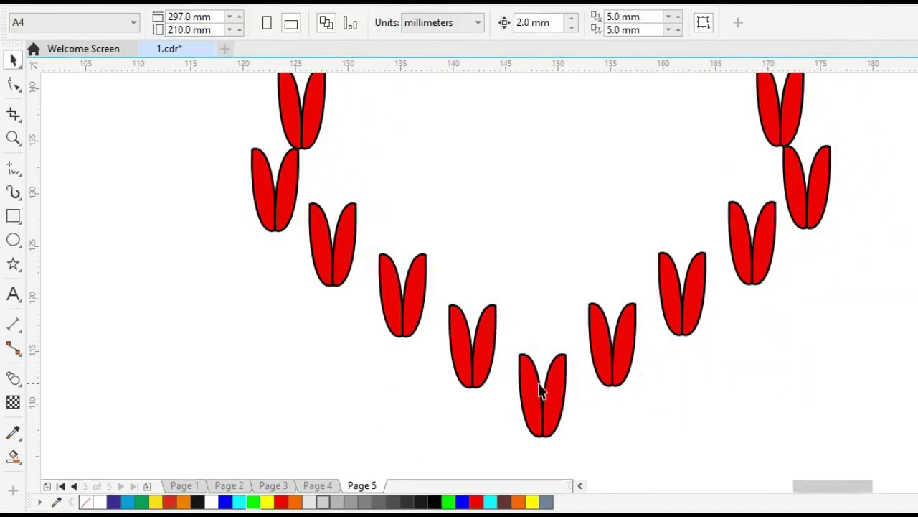
- Ungroup the red leaves left from the broken-apart blend
left_click(558, 394)
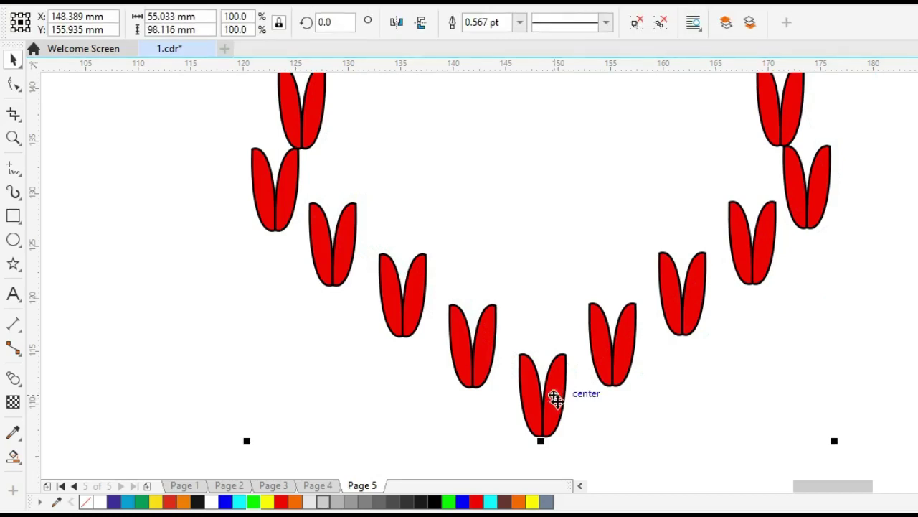
right_click(556, 398)
key("ctrl+u")
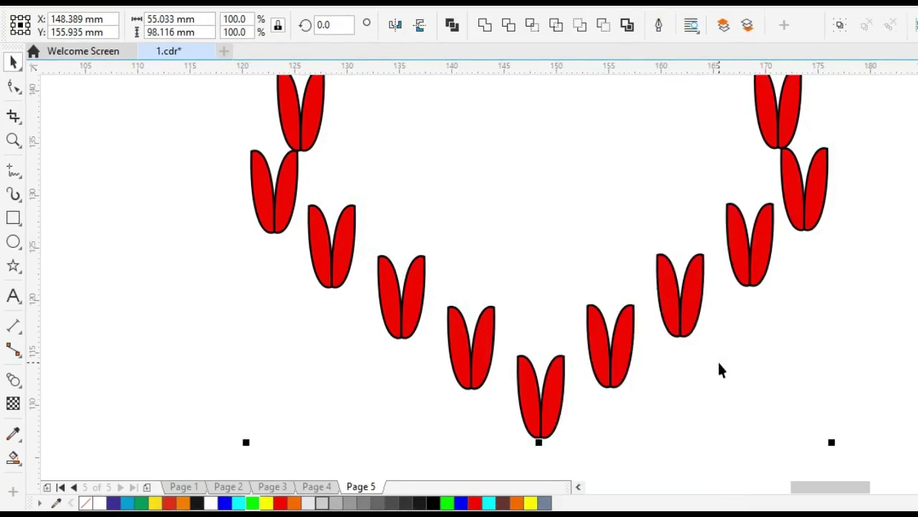
left_click(664, 386)
left_click_drag(618, 346, 681, 405)
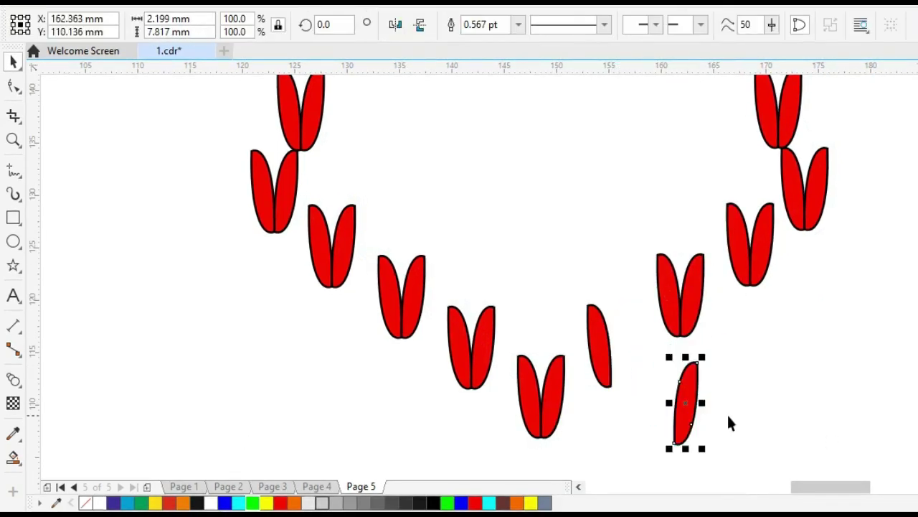
key("ctrl+z")
key("Escape")
- Select all the red leaves of the kite-shaped star arm and group them
key("z")
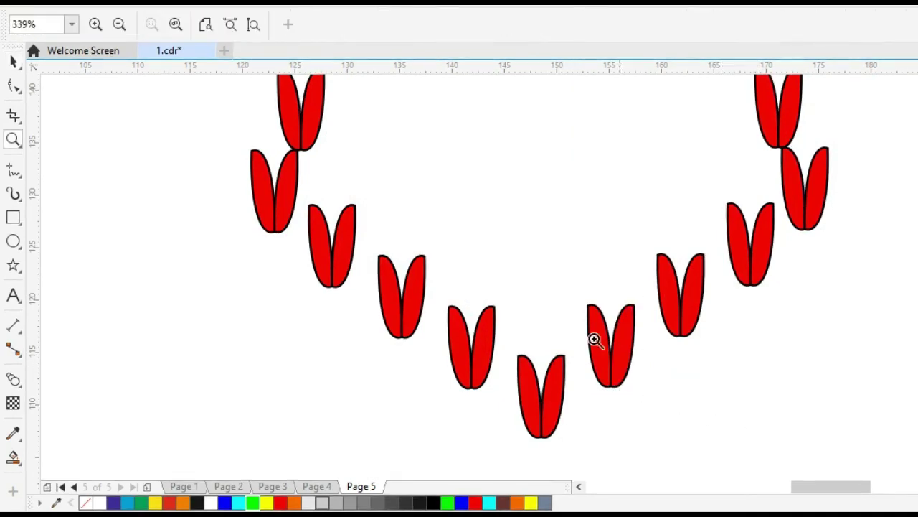
left_click(595, 337, "shift")
left_click(618, 346, "shift")
left_click(614, 328, "shift")
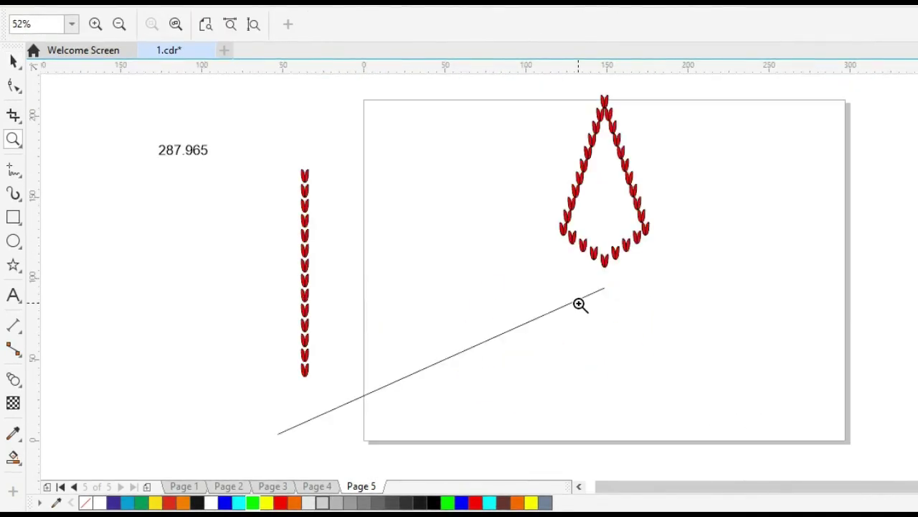
key("space")
left_click_drag(520, 89, 634, 176)
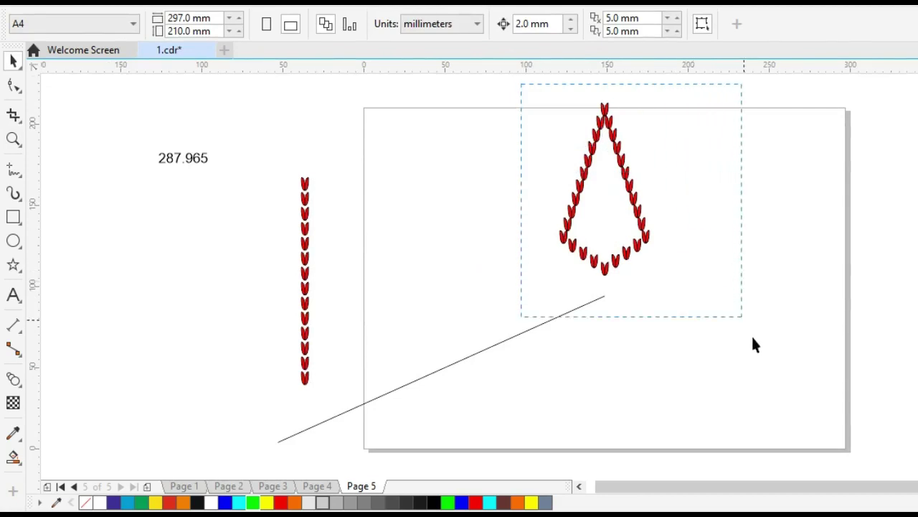
left_click_drag(753, 338, 721, 323)
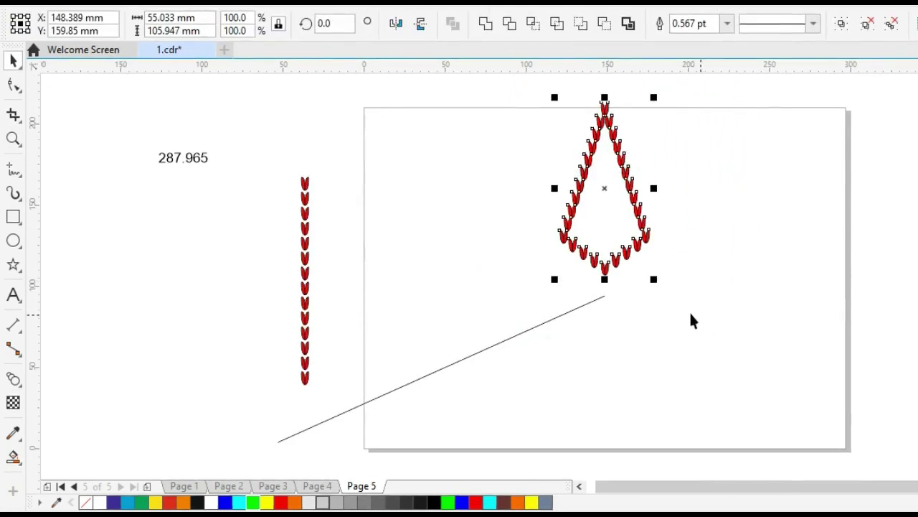
key("ctrl+g")
- Move the leaf arm's rotation center down onto the upper end of the diagonal guide line
left_click(621, 159)
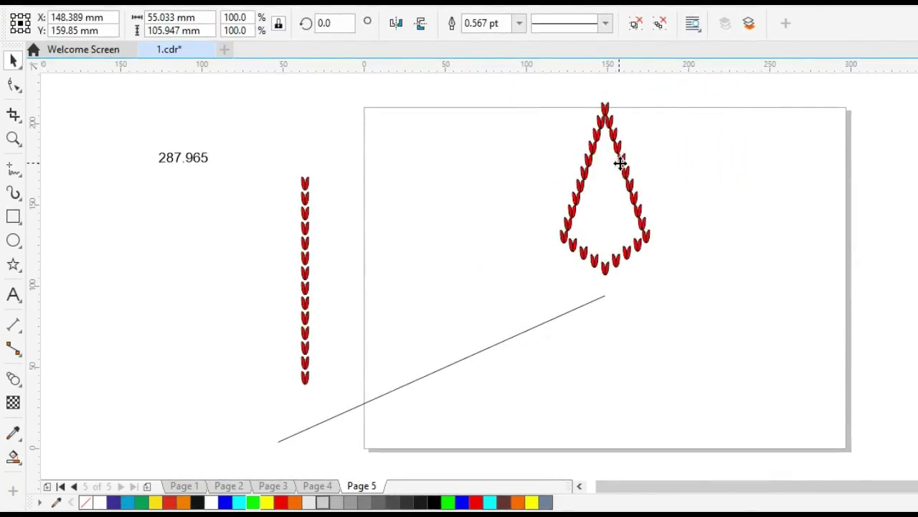
left_click_drag(605, 188, 606, 294)
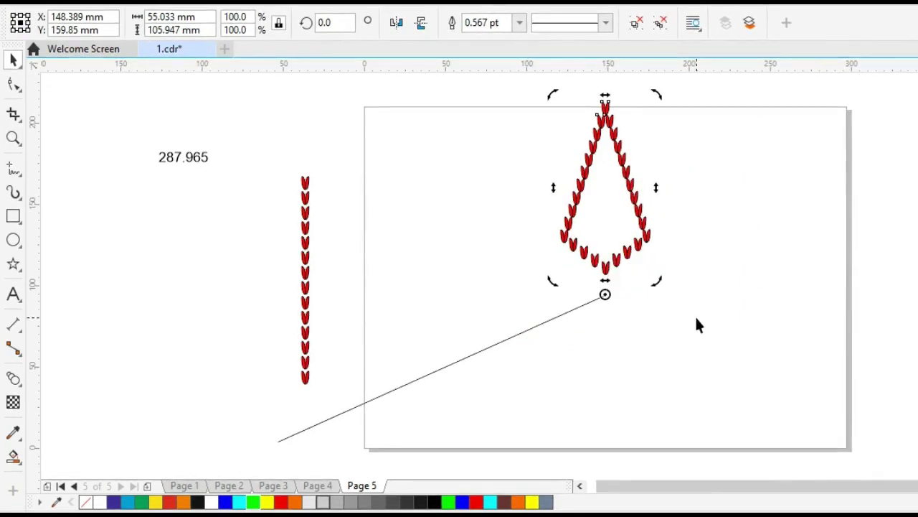
key("h")
left_click_drag(679, 311, 657, 308)
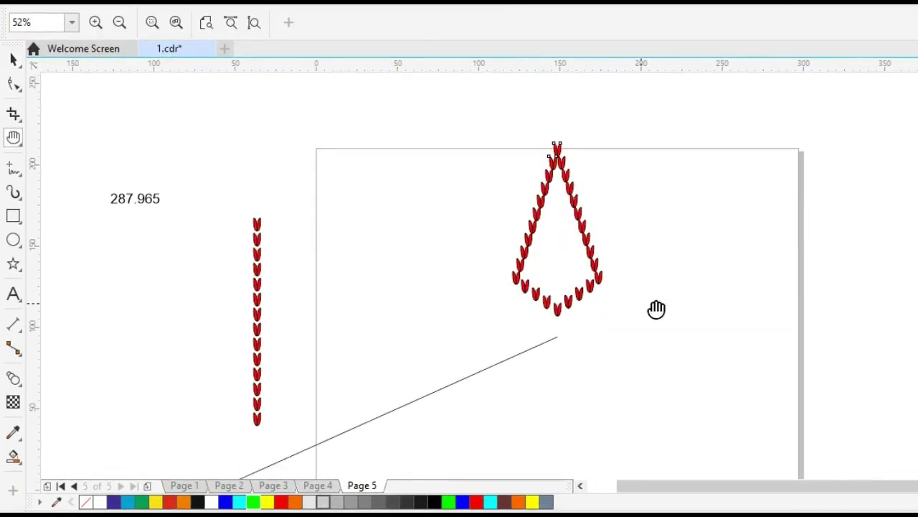
key("space")
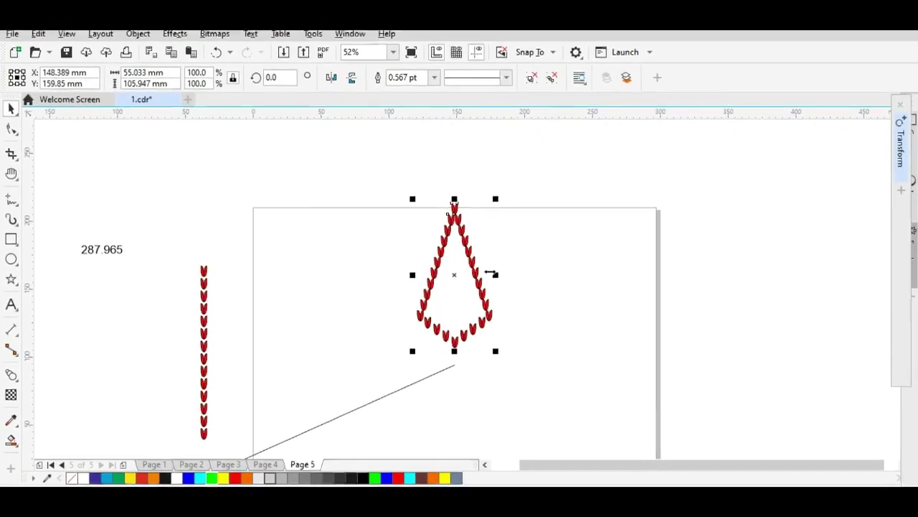
scroll(490, 274, "up", 2)
left_click(357, 359)
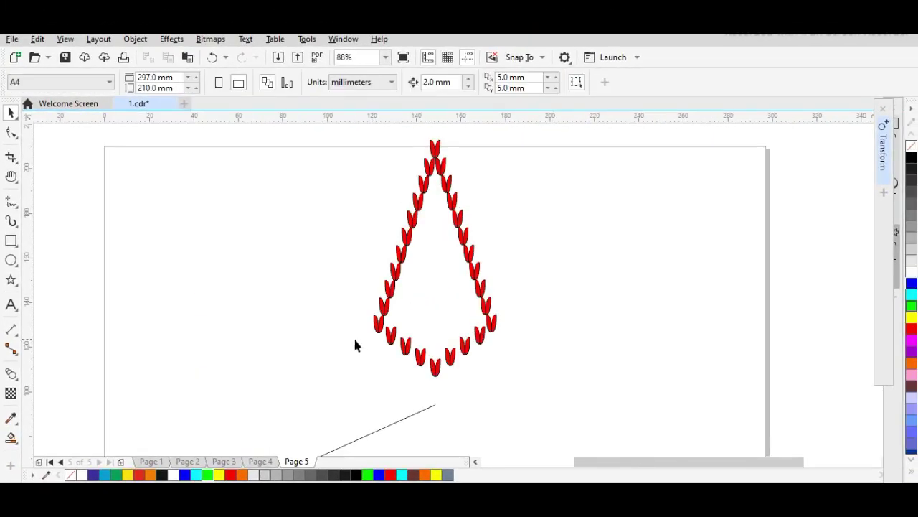
- Copy the noted angle 287.965 from the text beside the page
key("h")
left_click_drag(217, 301, 338, 311)
key("space")
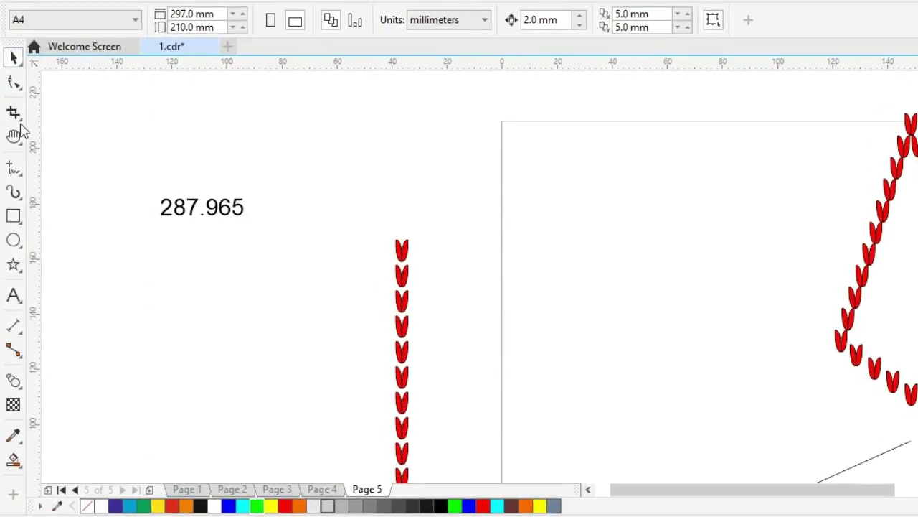
left_click(17, 296)
left_click(163, 207)
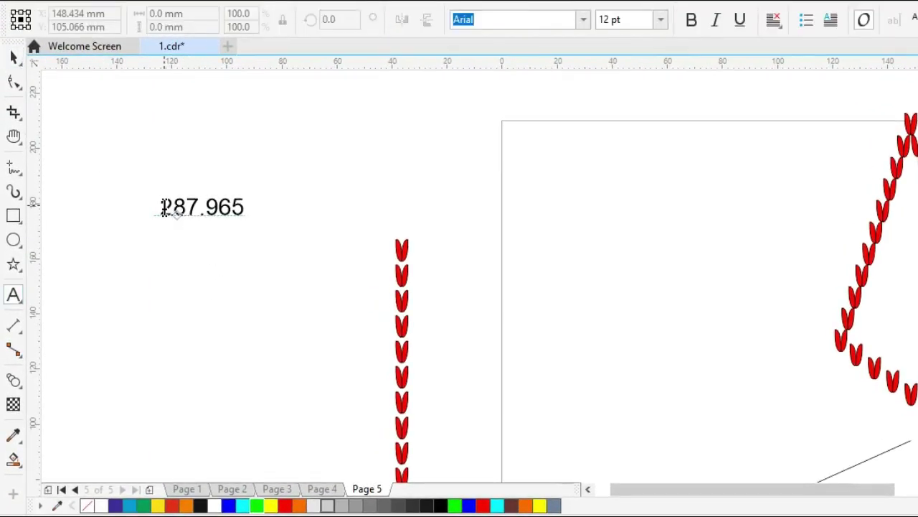
left_click_drag(163, 207, 258, 213)
key("ctrl+c")
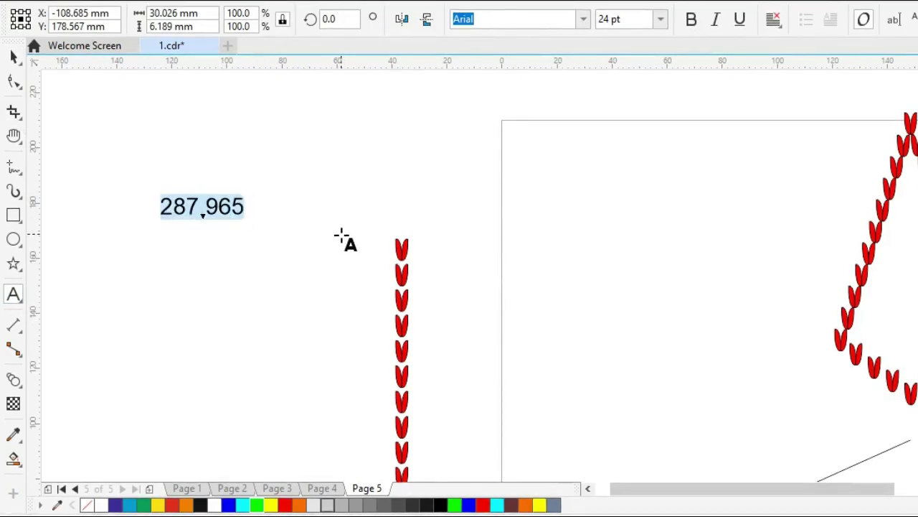
left_click(14, 58)
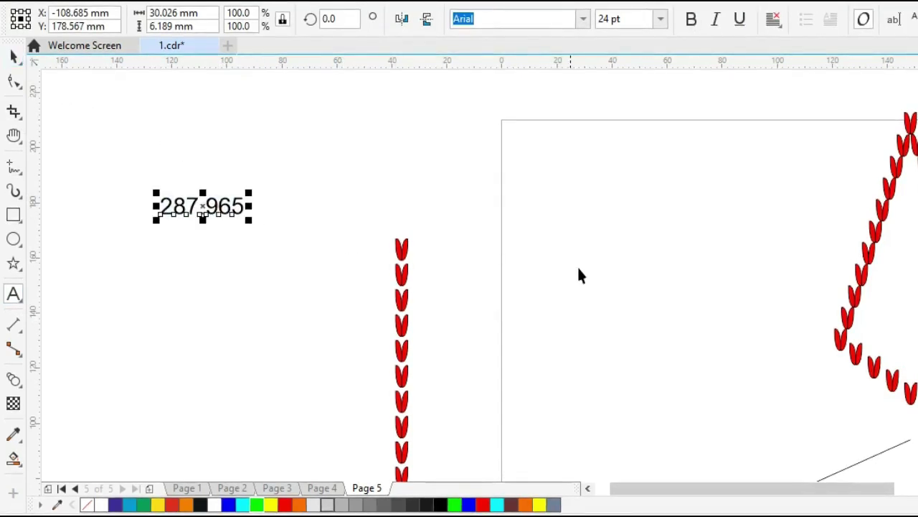
- Rotate the leaf arm around its moved center by the copied angle 287.965, making 4 copies to complete the star
key("h")
mouse_move(847, 311)
left_mouse_down()
mouse_move(707, 287)
mouse_move(596, 310)
mouse_move(660, 326)
mouse_move(657, 287)
left_mouse_up()
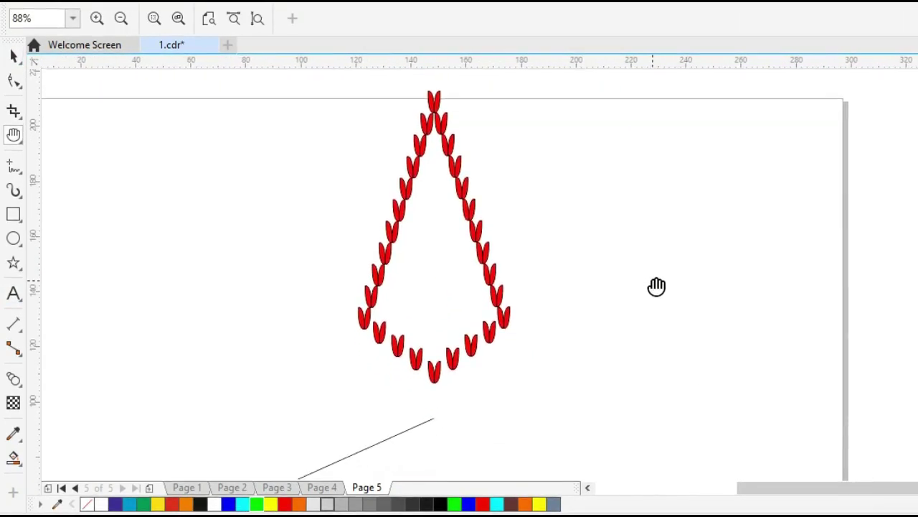
key("space")
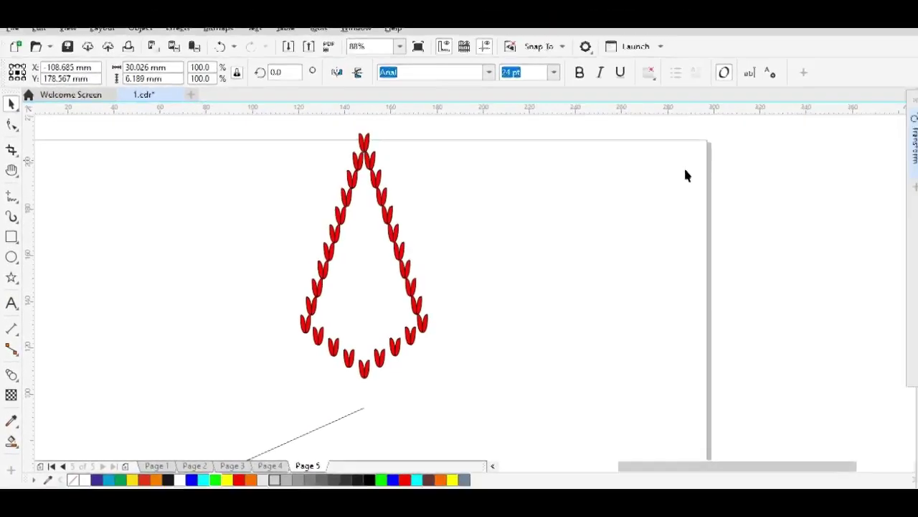
key("Tab")
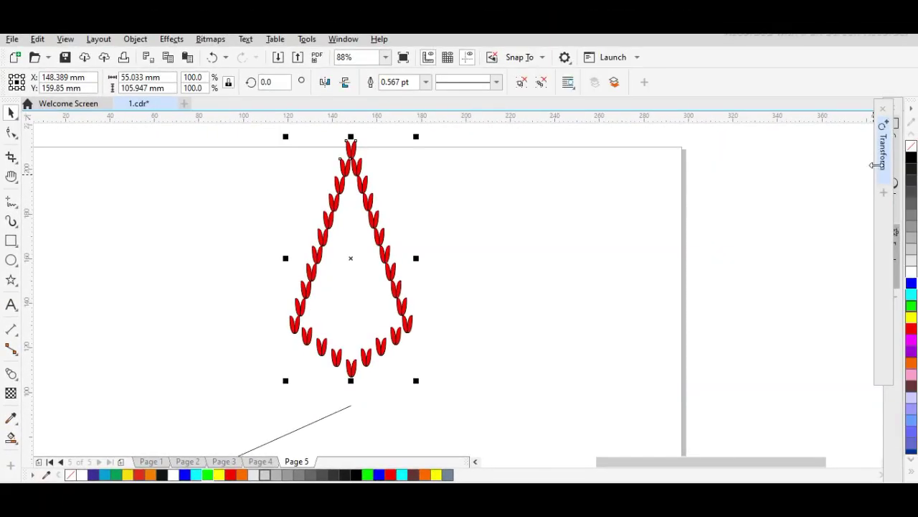
left_click(914, 143)
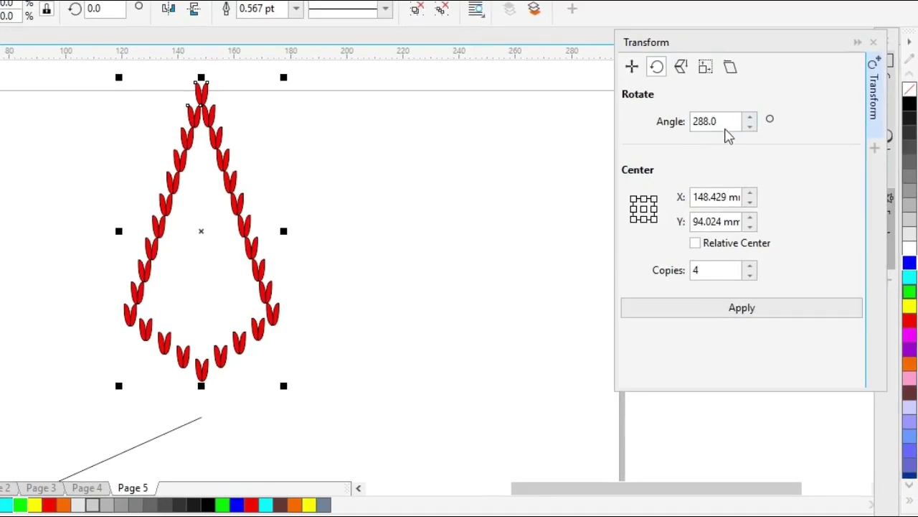
left_click(730, 121)
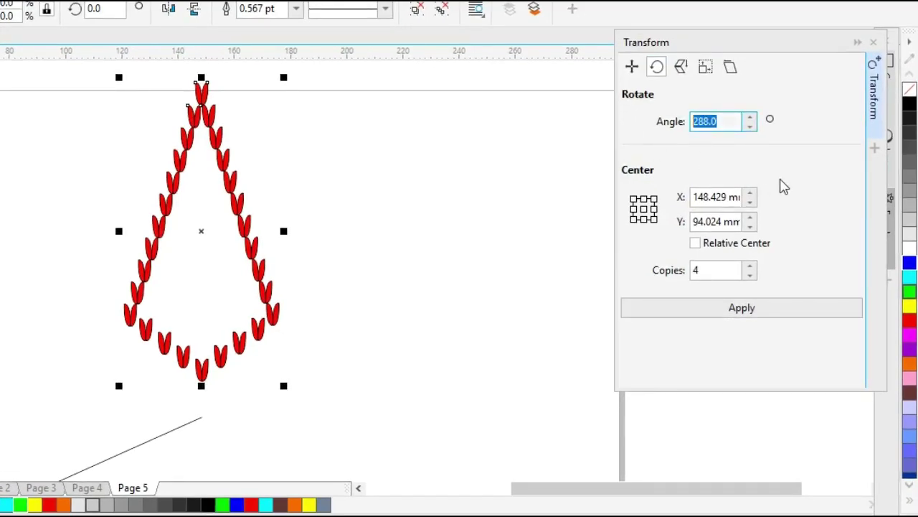
key("ctrl+v")
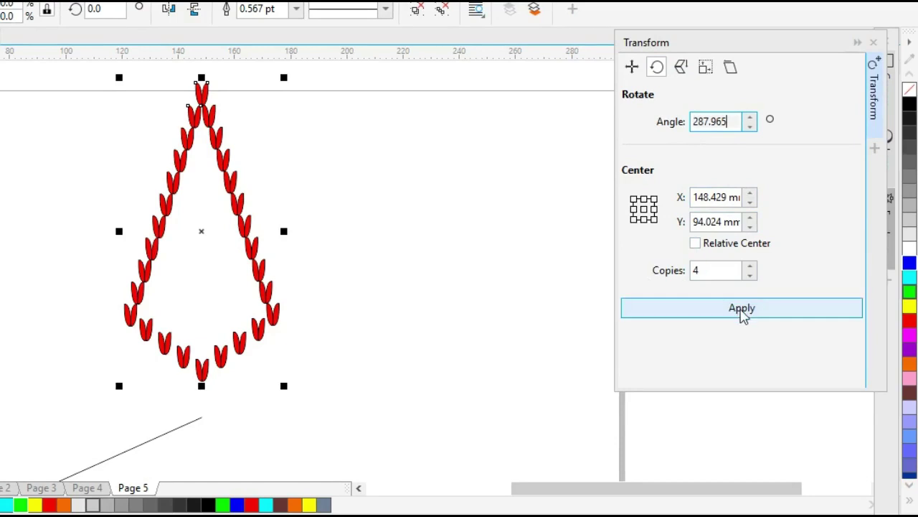
left_click(742, 312)
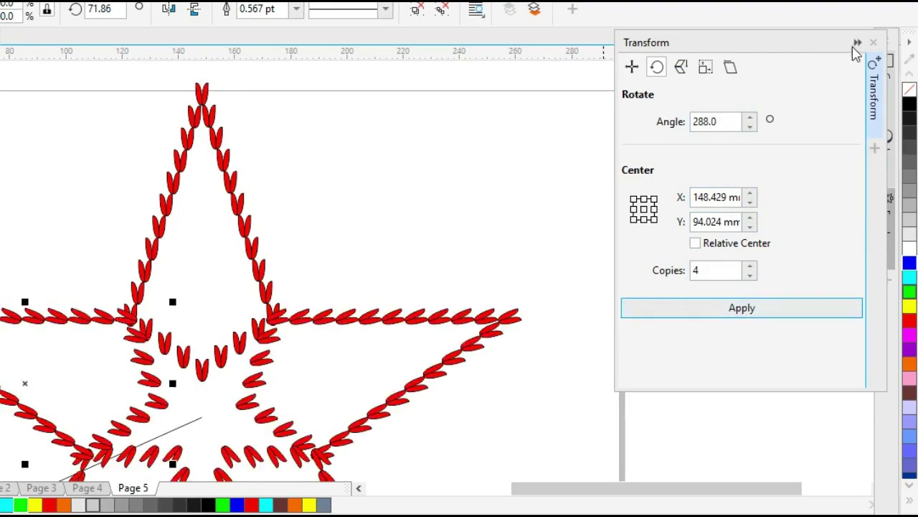
left_click(858, 42)
- Select all five leaf arms and group them into one star
key("z")
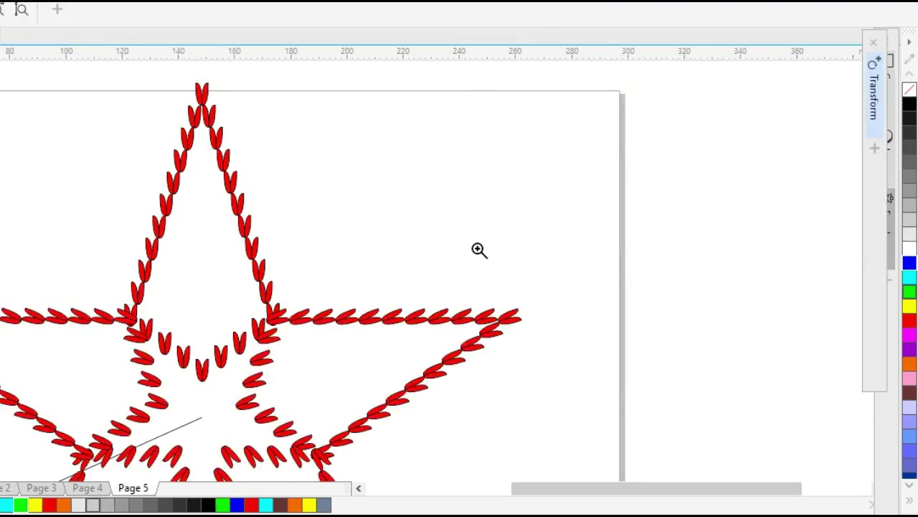
left_click(495, 269, "shift")
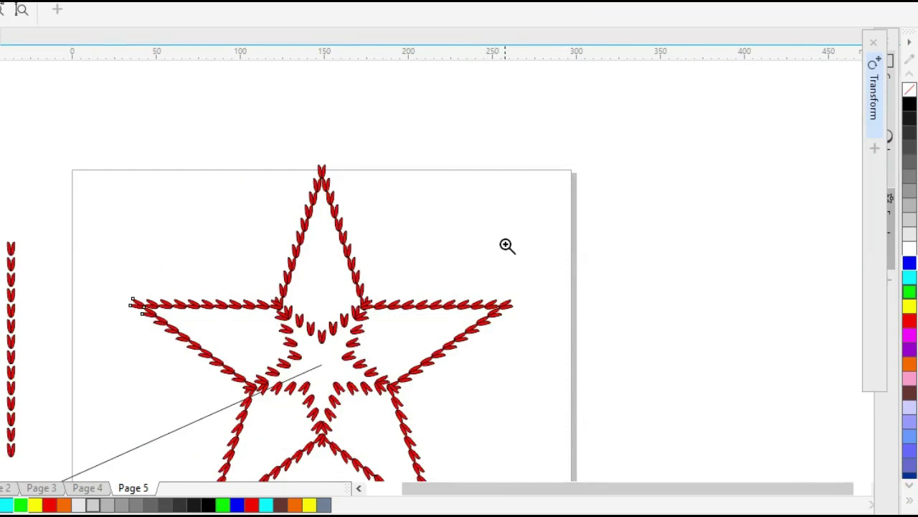
key("h")
left_click_drag(492, 258, 505, 204)
key("space")
left_click(573, 229)
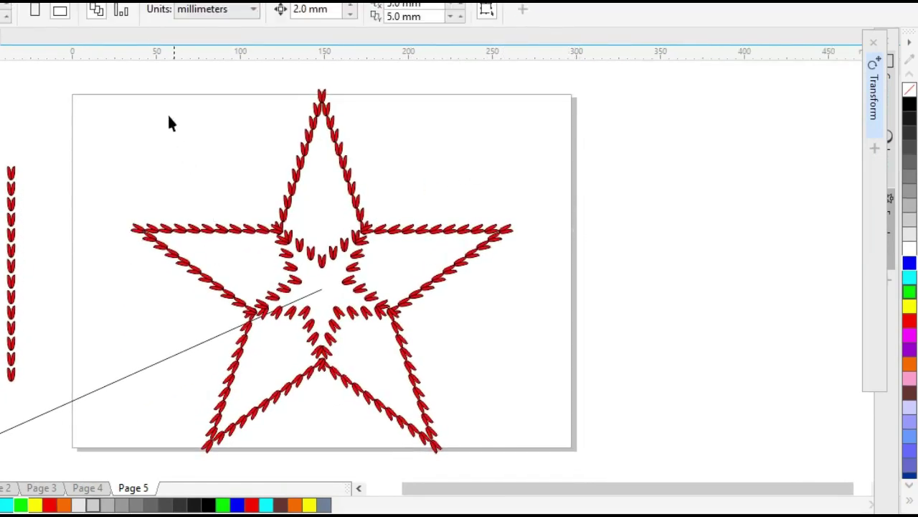
left_click_drag(90, 74, 550, 470)
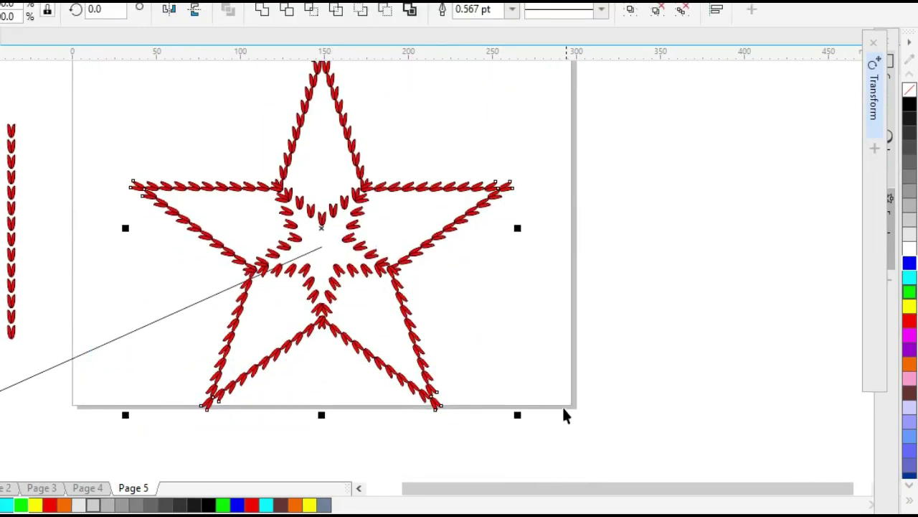
left_click(485, 305)
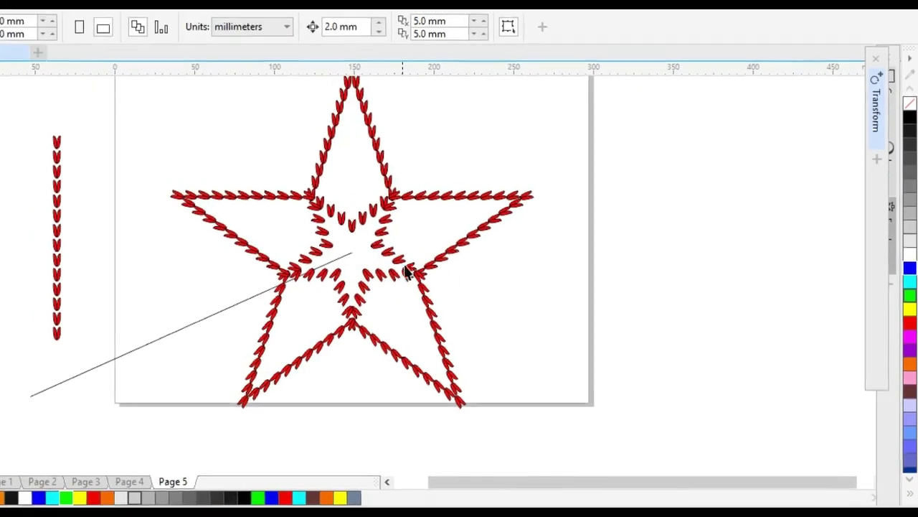
left_click(467, 294)
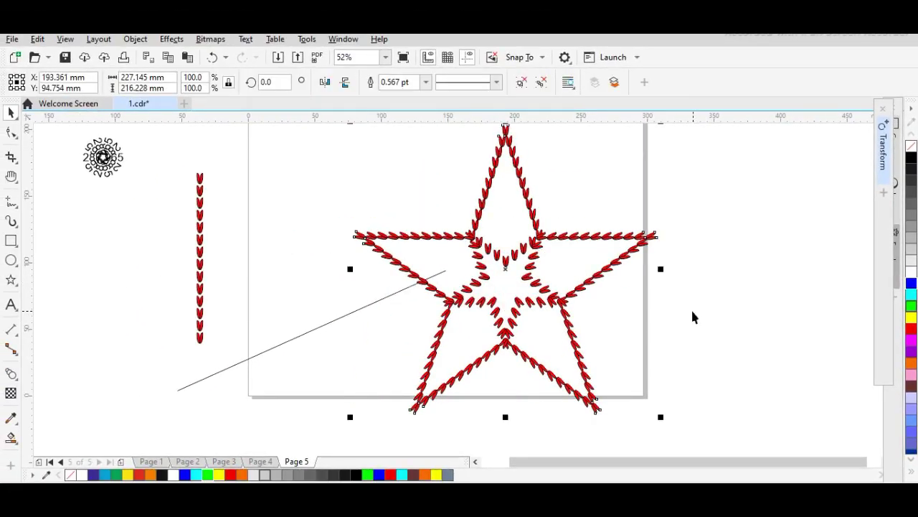
left_click(573, 338)
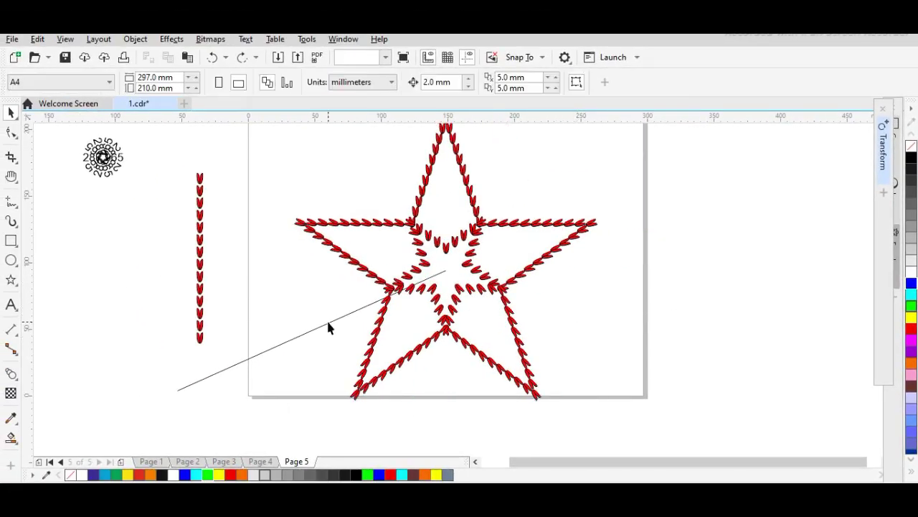
- Delete the diagonal guide line that runs into the center of the star
left_click(327, 323)
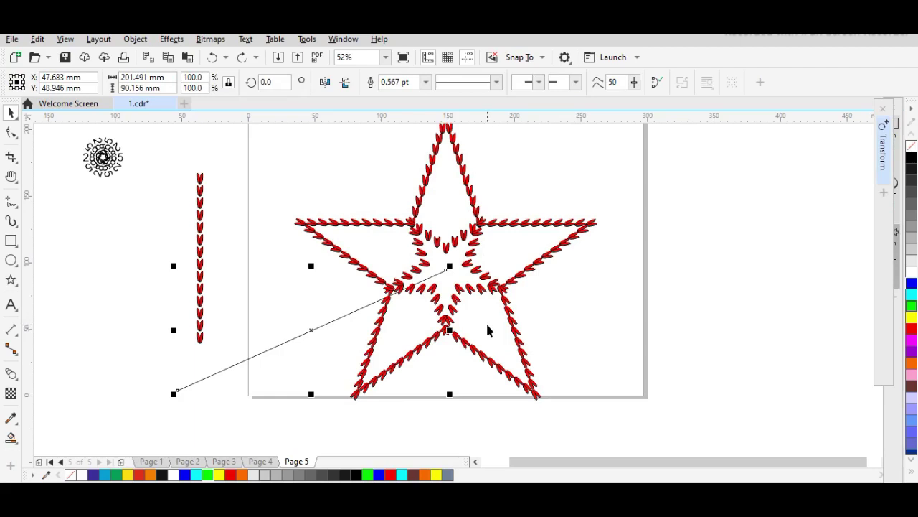
left_click(477, 320)
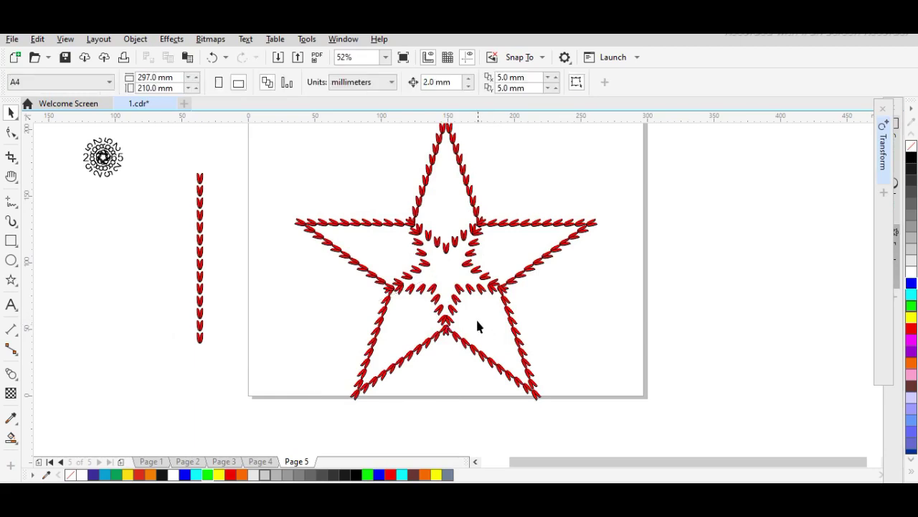
left_click(430, 240)
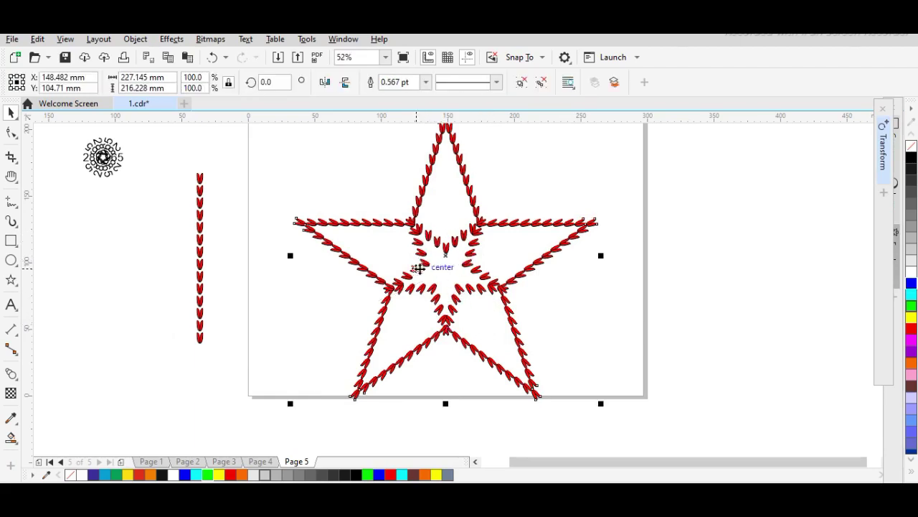
left_click(325, 300)
- Delete the spare vertical column of leaves and the overlapping rotated number texts beside the page
left_click_drag(145, 161, 262, 385)
key("Delete")
left_click(63, 143)
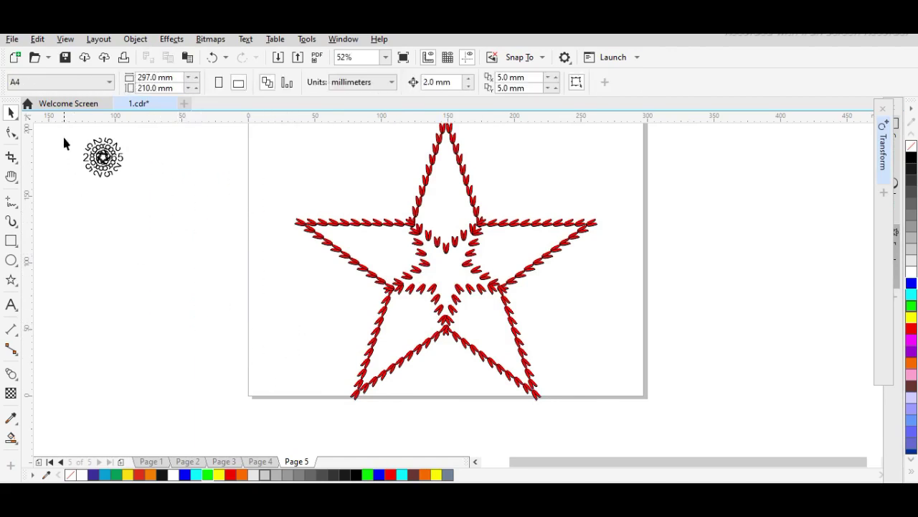
left_click_drag(206, 225, 205, 225)
key("Delete")
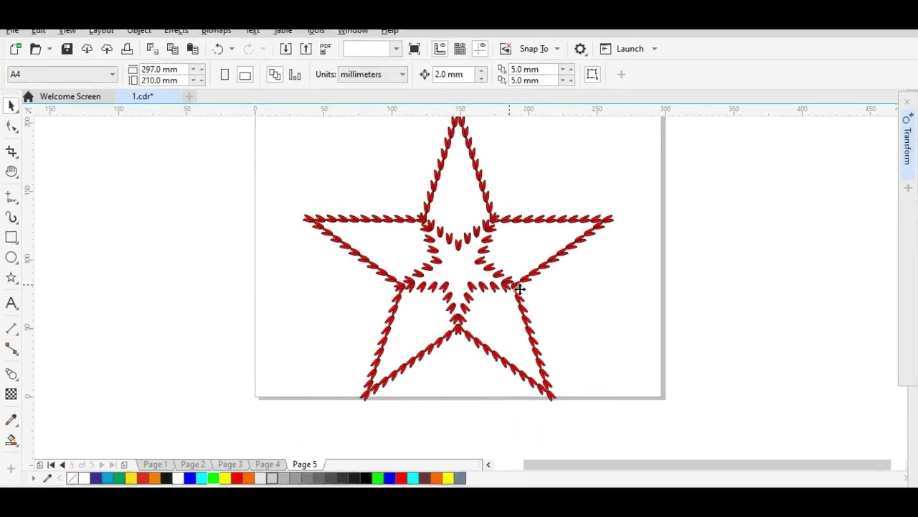
- Duplicate the leaf star and place the copy about 236 mm to the left of the original at the same height
left_click(508, 305)
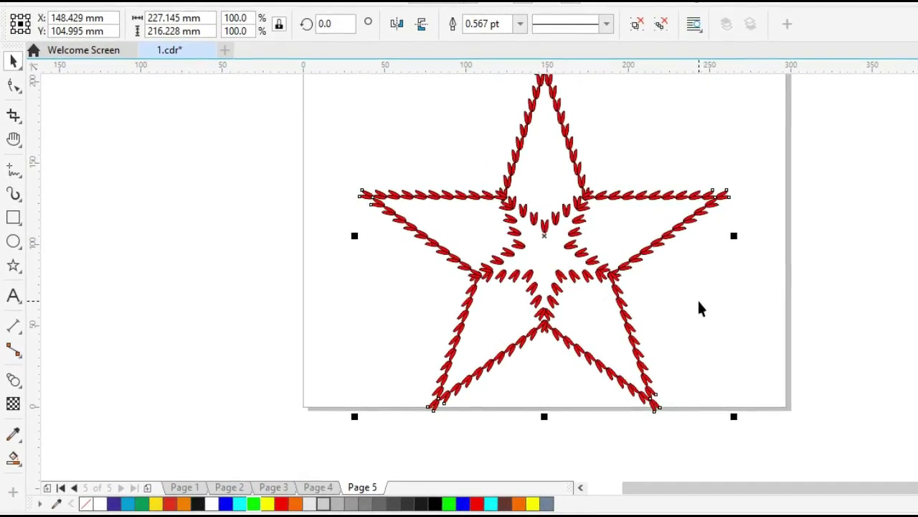
left_click_drag(546, 236, 163, 225)
left_click_drag(319, 311, 467, 298)
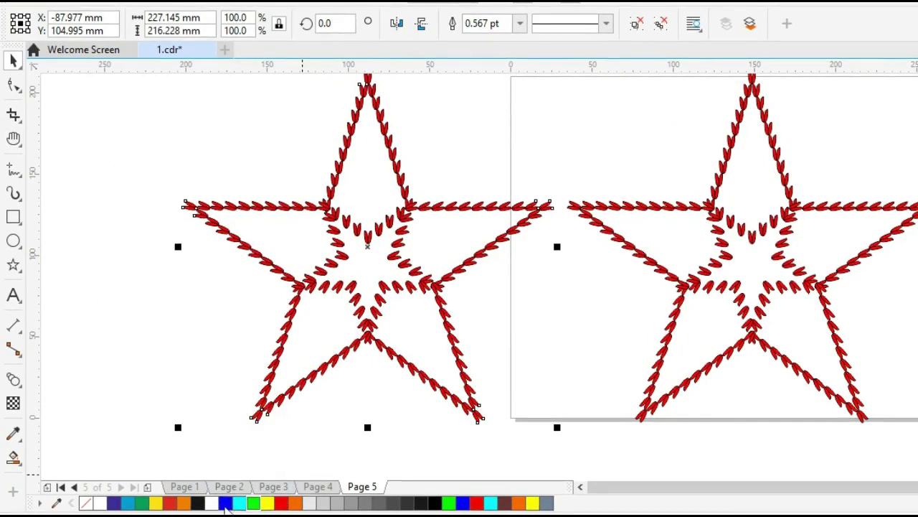
- Give the duplicated star a blue fill and a green outline, leaving nothing selected
left_click(225, 502)
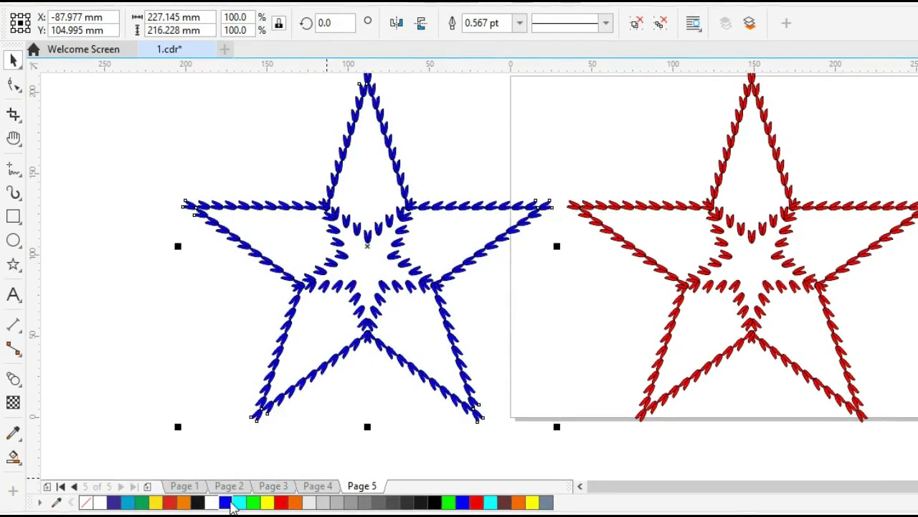
right_click(252, 503)
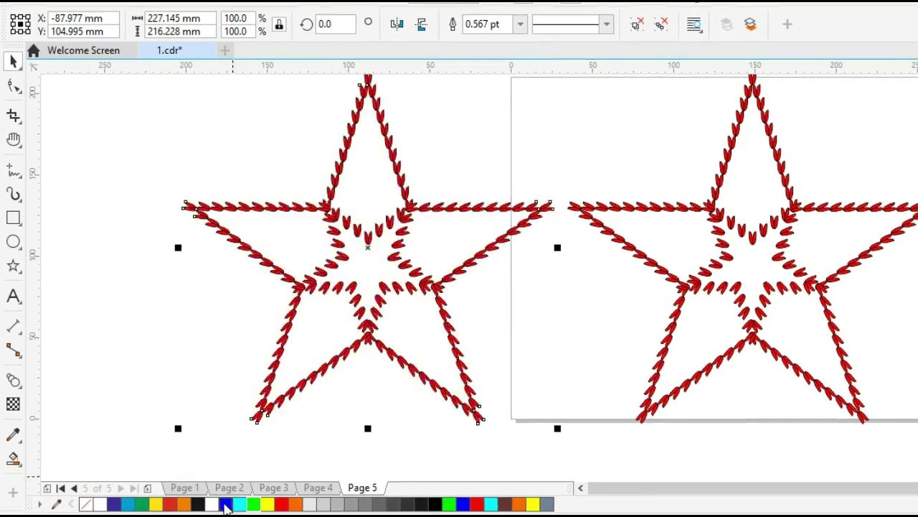
left_click(560, 316)
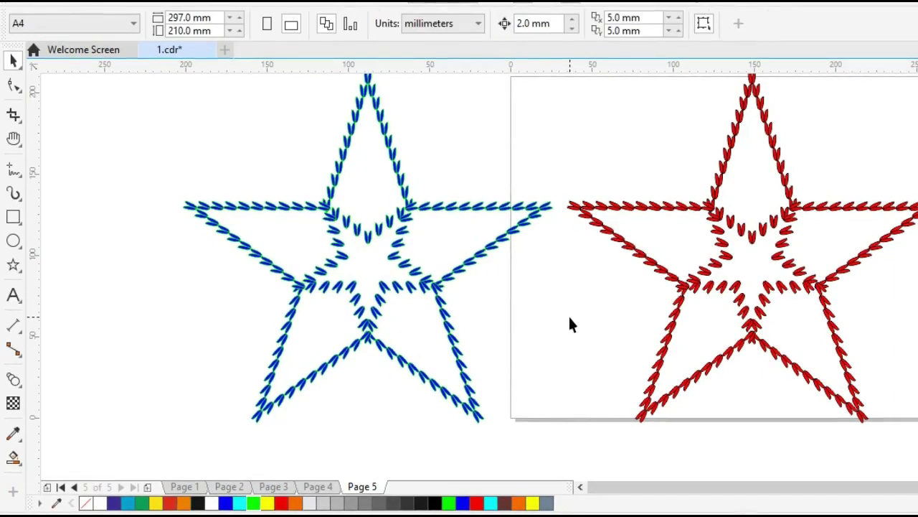
- Examine the blue and red stars side by side with both framed in the drawing window
key("h")
key("z")
left_click(552, 284, "shift")
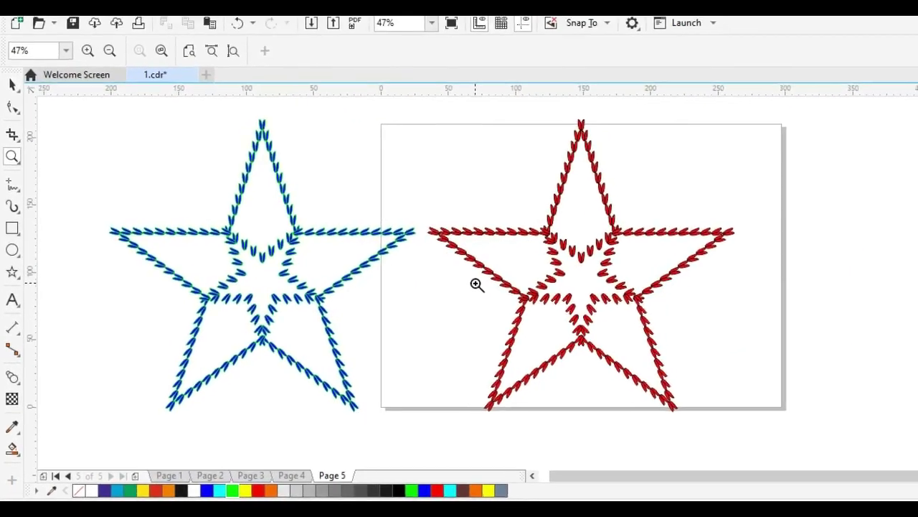
key("h")
left_click_drag(535, 314, 453, 320)
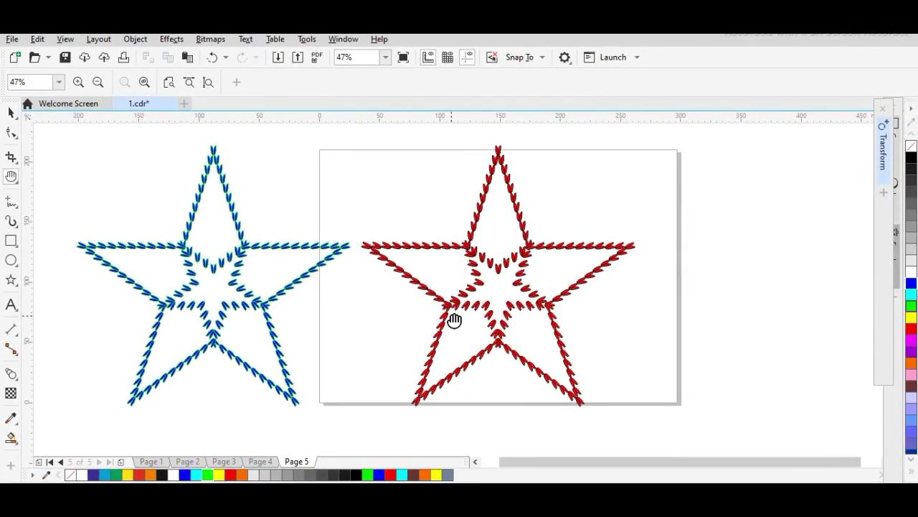
key("space")
key("z")
left_click_drag(531, 399, 653, 433)
key("h")
left_click_drag(604, 385, 494, 353)
key("space")
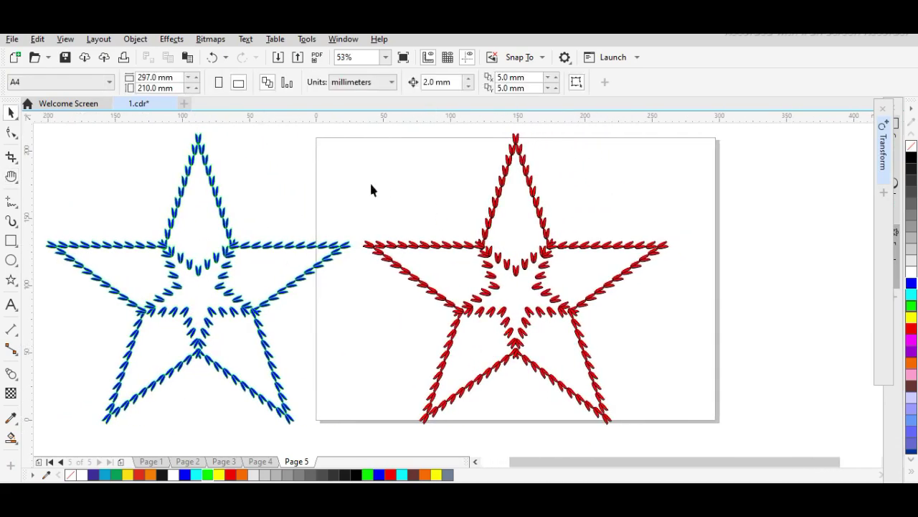
- Hide the page border and show both stars in a full-screen preview
left_click(65, 41)
mouse_move(127, 268)
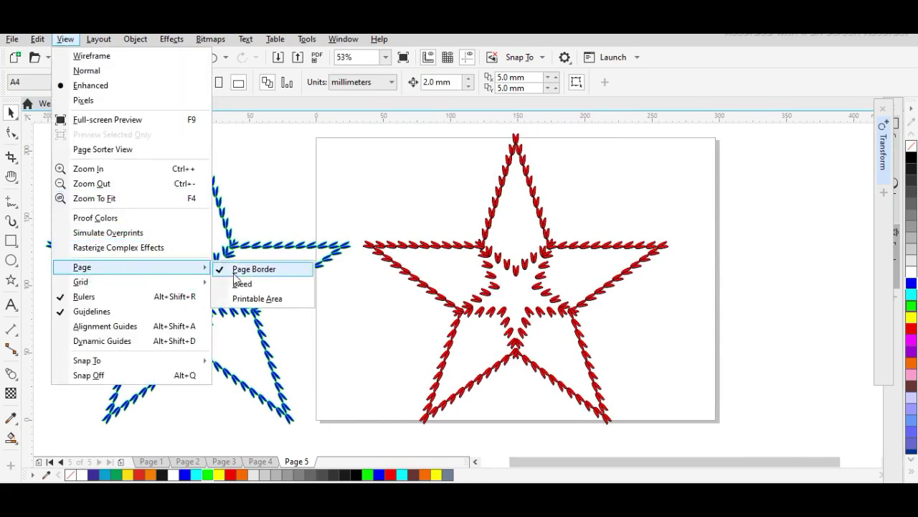
left_click(252, 269)
scroll(439, 356, "up", 1)
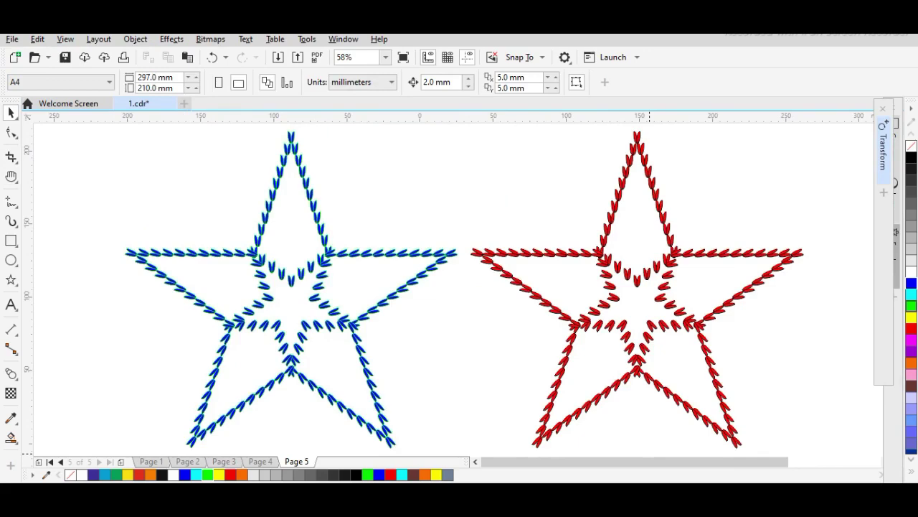
key("F9")
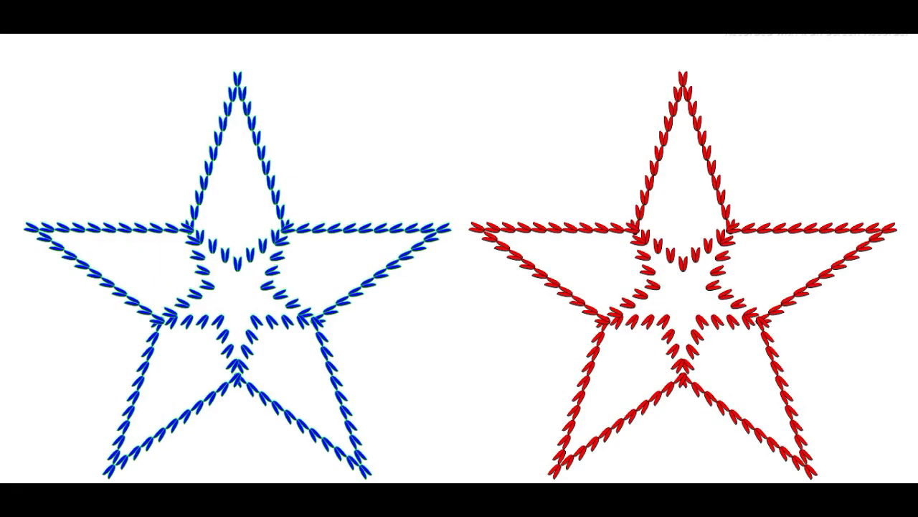